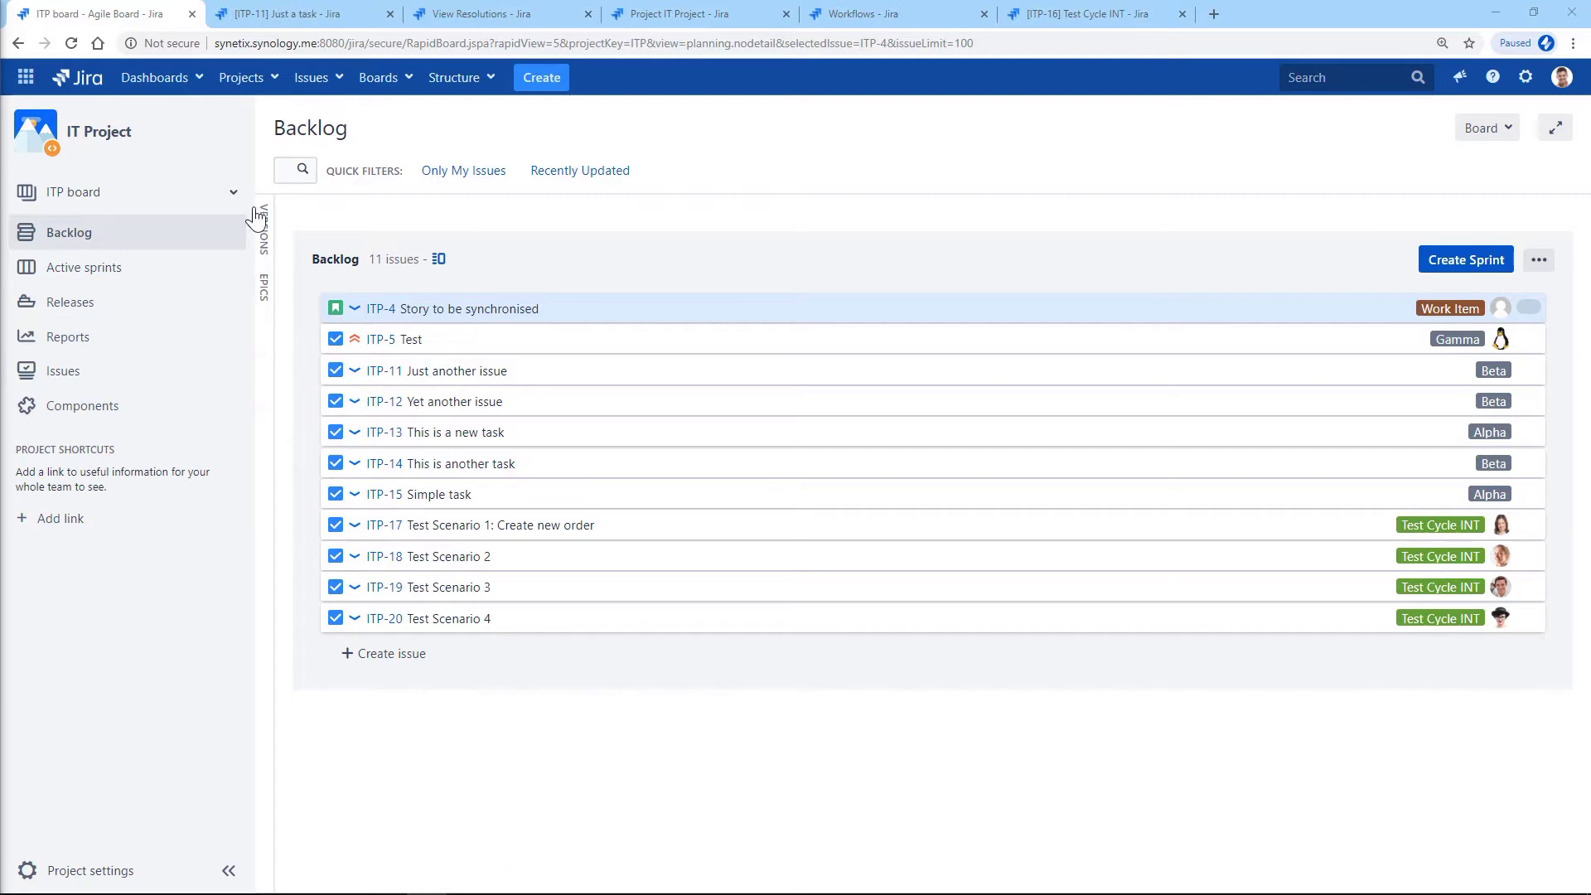
Switch to the browser tab with issue ITP-11 'Just a task' and its two sub-tasks.
click(308, 16)
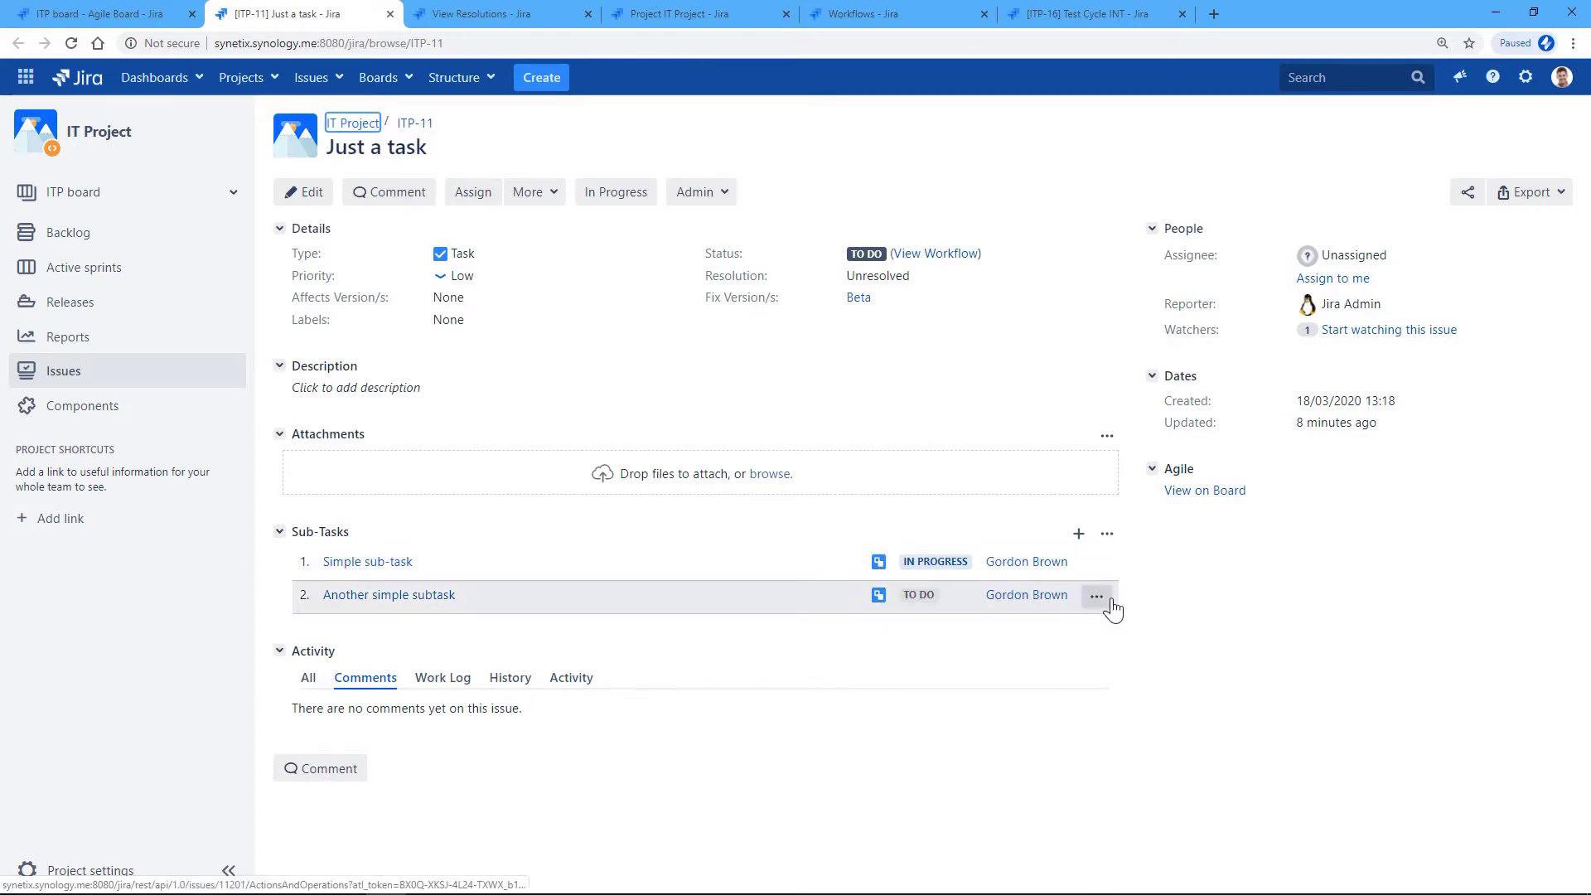
Move the sub-task 'Another simple subtask' to In Progress.
click(1095, 598)
click(953, 439)
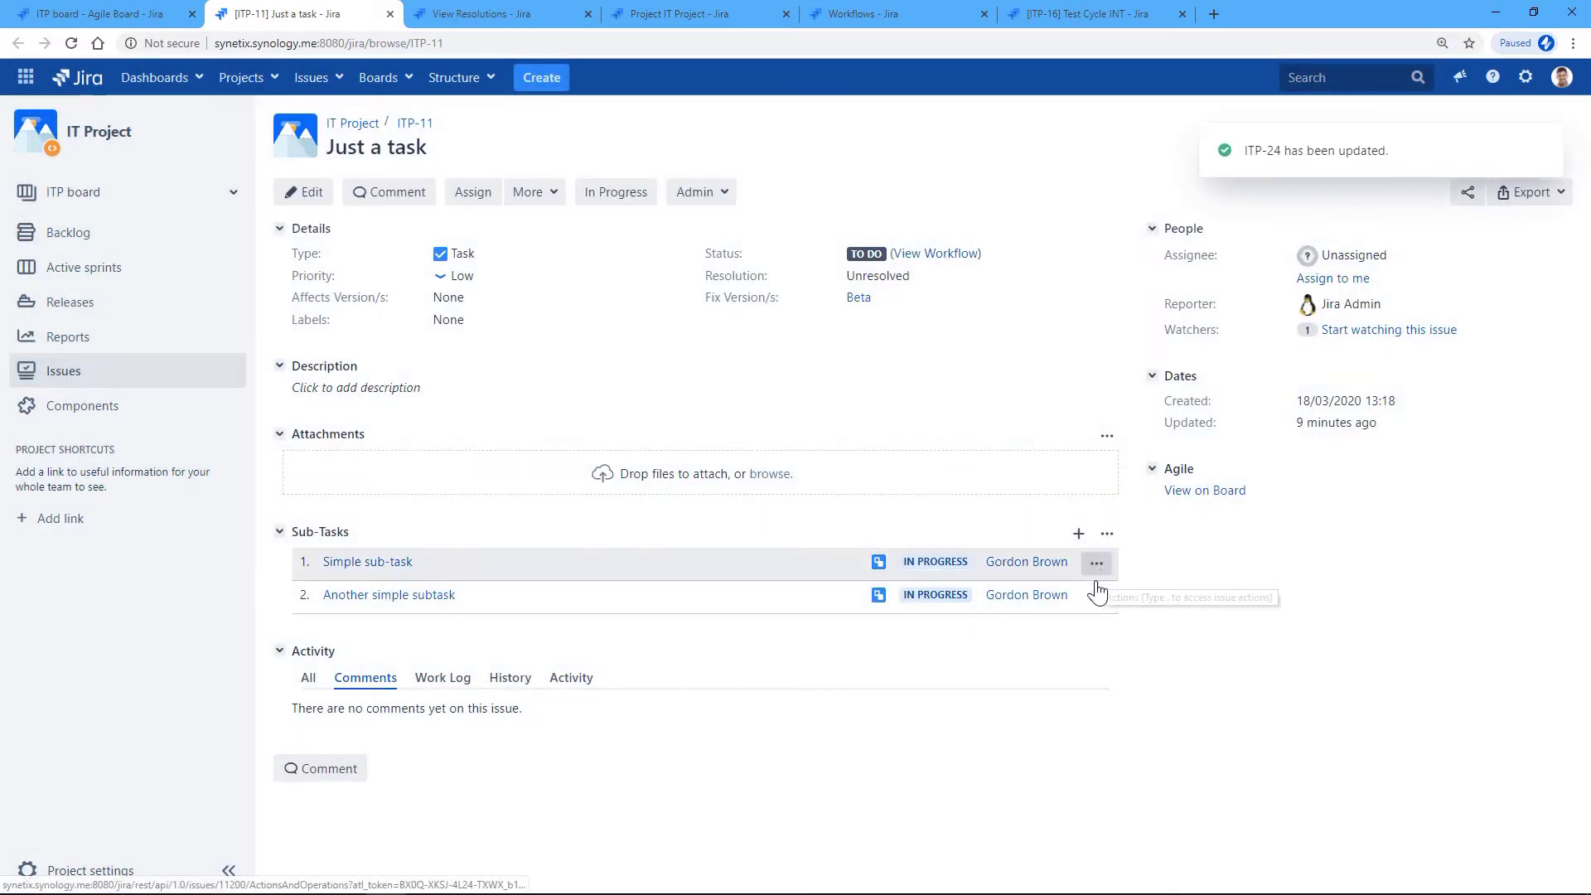
Start its Done transition, review the Resolution list, then cancel without resolving.
click(1096, 600)
click(945, 432)
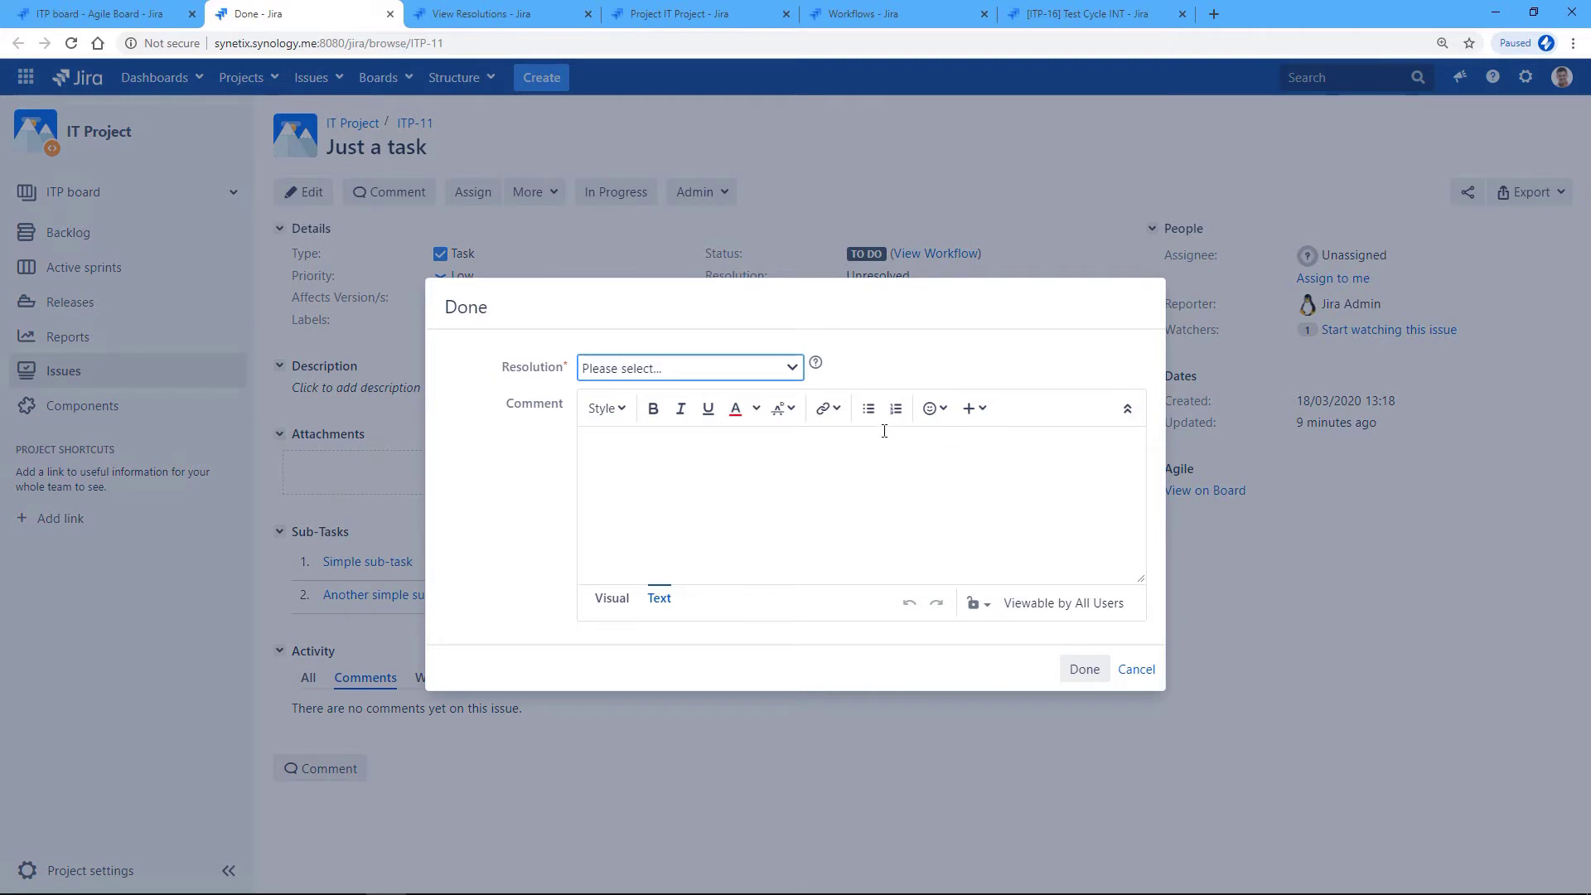
click(791, 369)
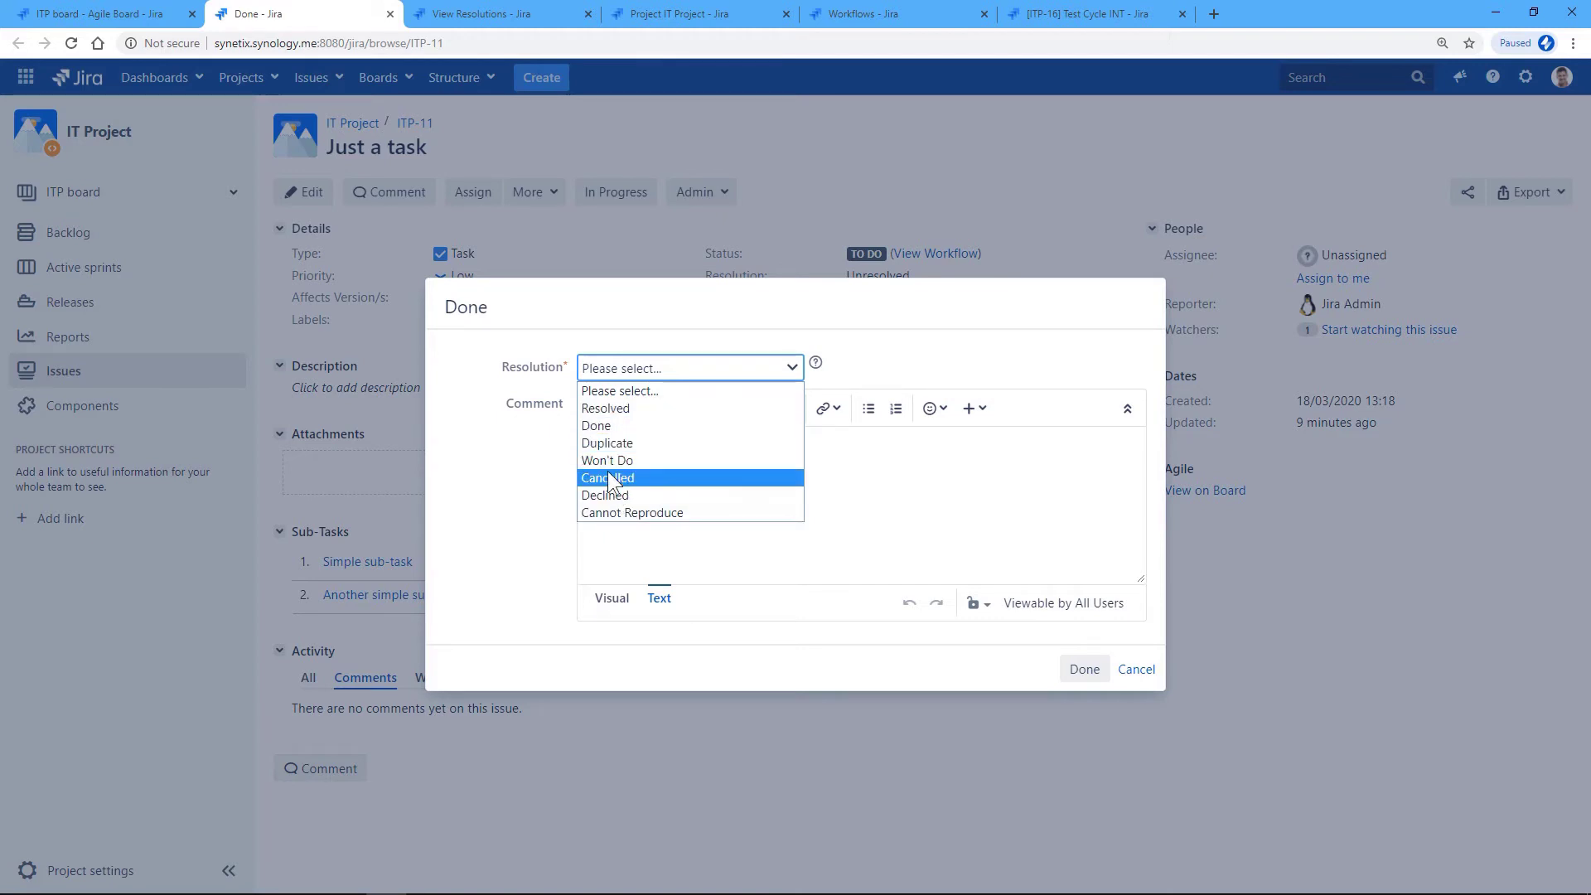
click(933, 494)
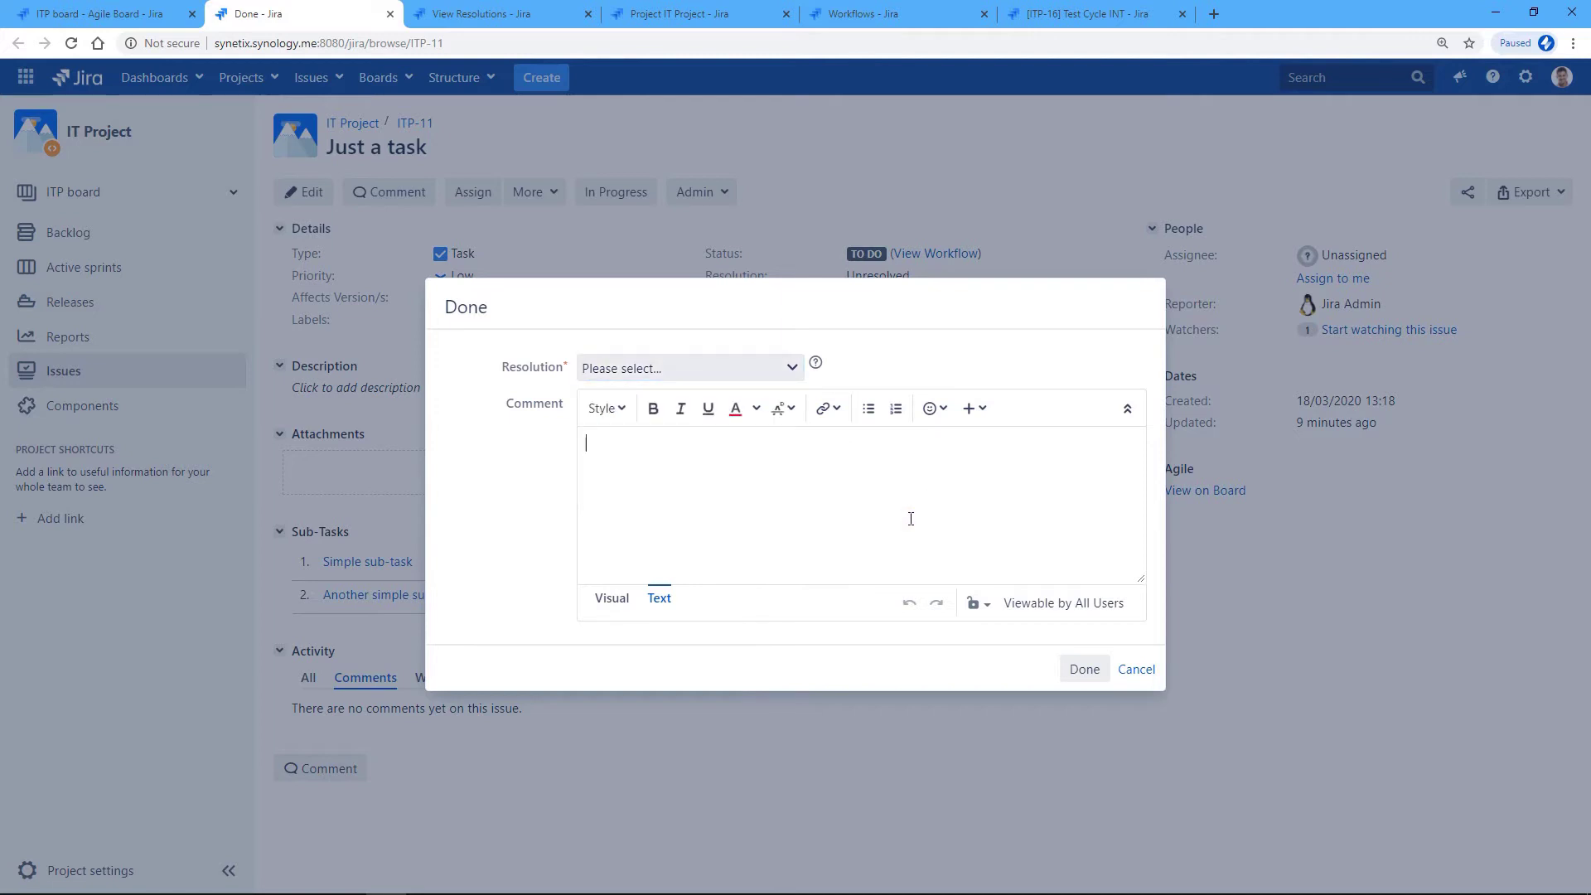
click(1135, 667)
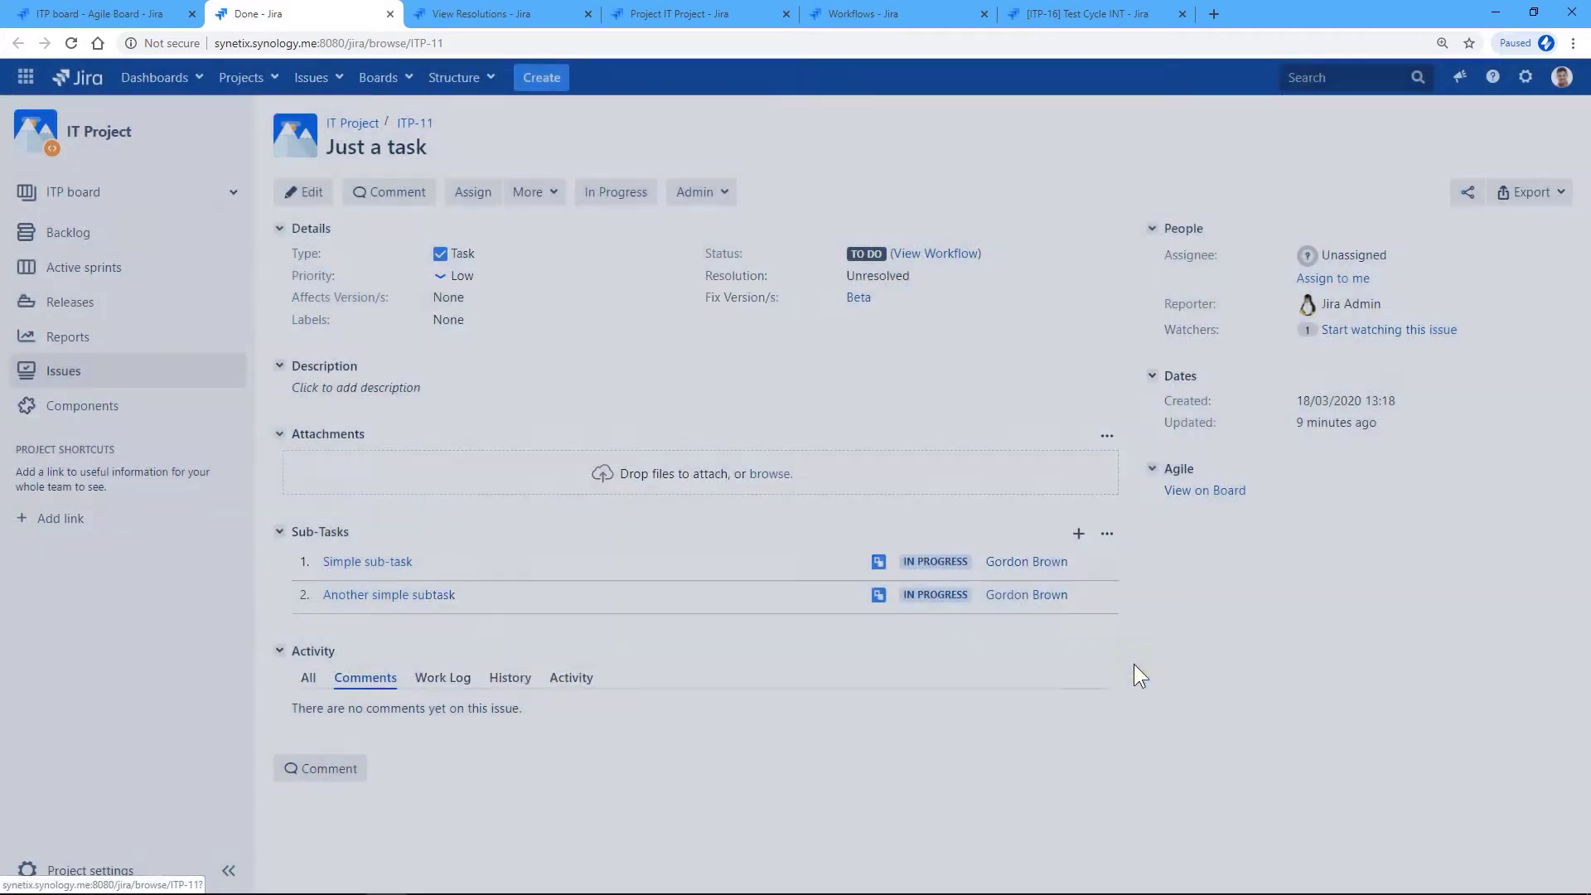
Show the admin View Resolutions page and scroll through its seven resolutions.
click(476, 15)
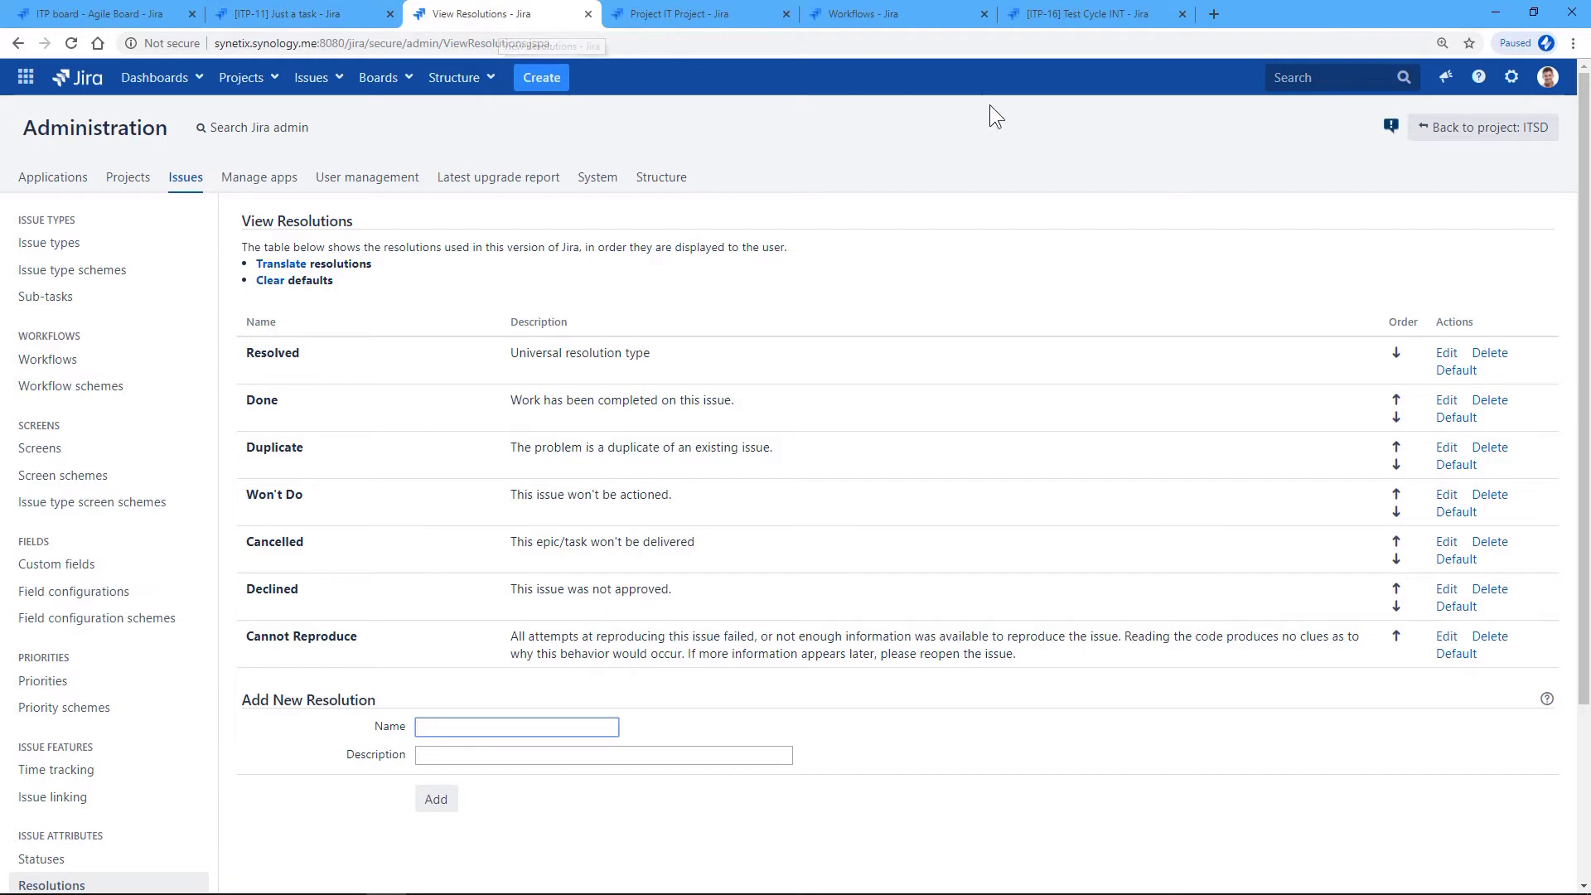
click(1515, 77)
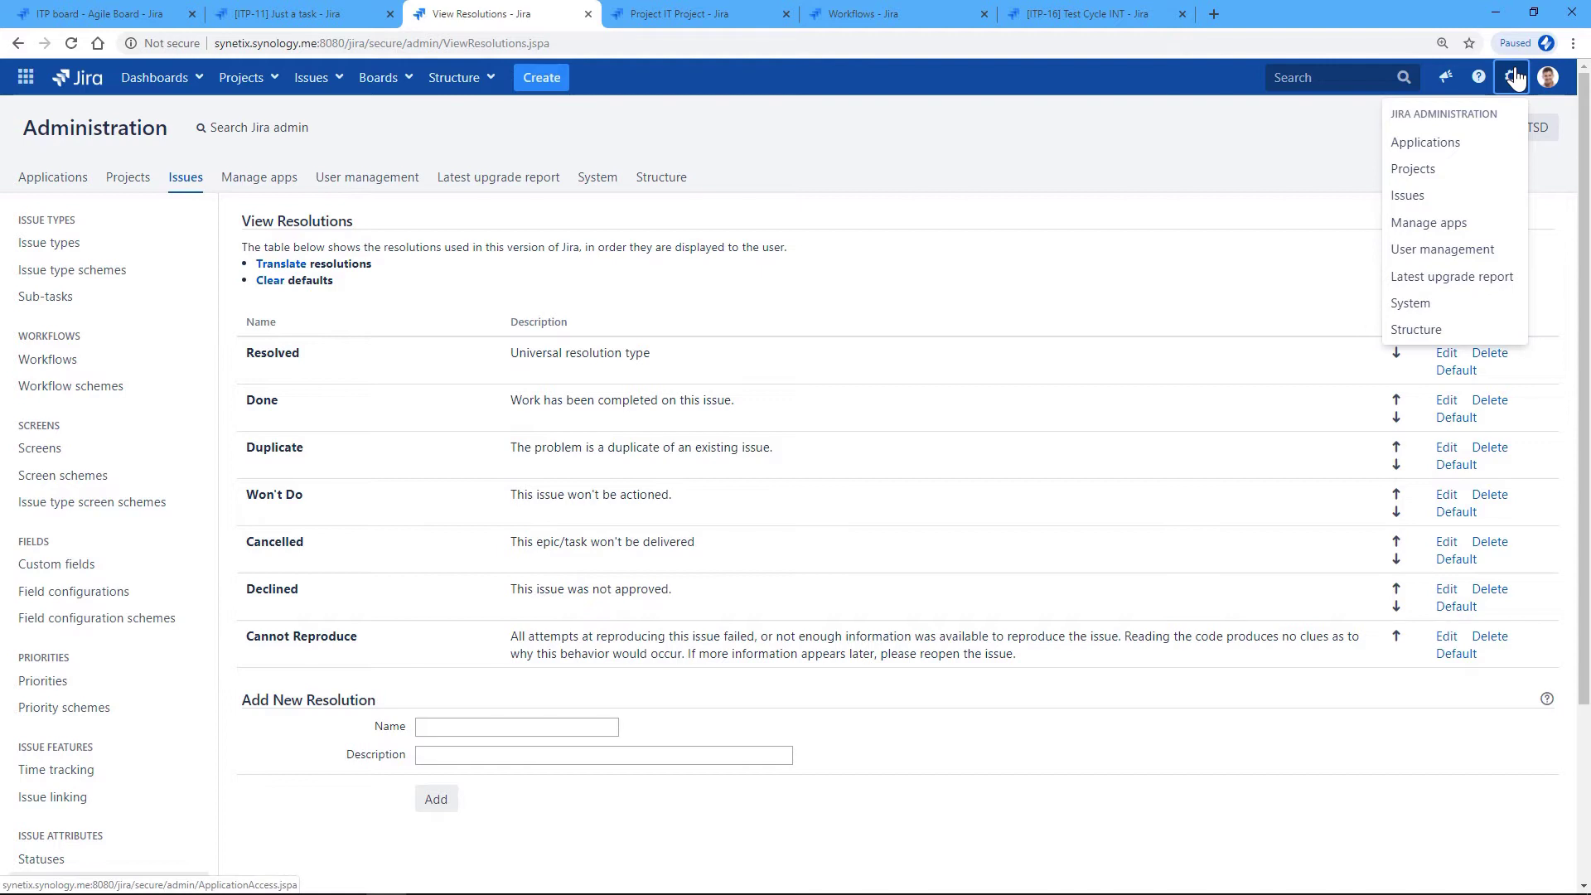
click(1514, 77)
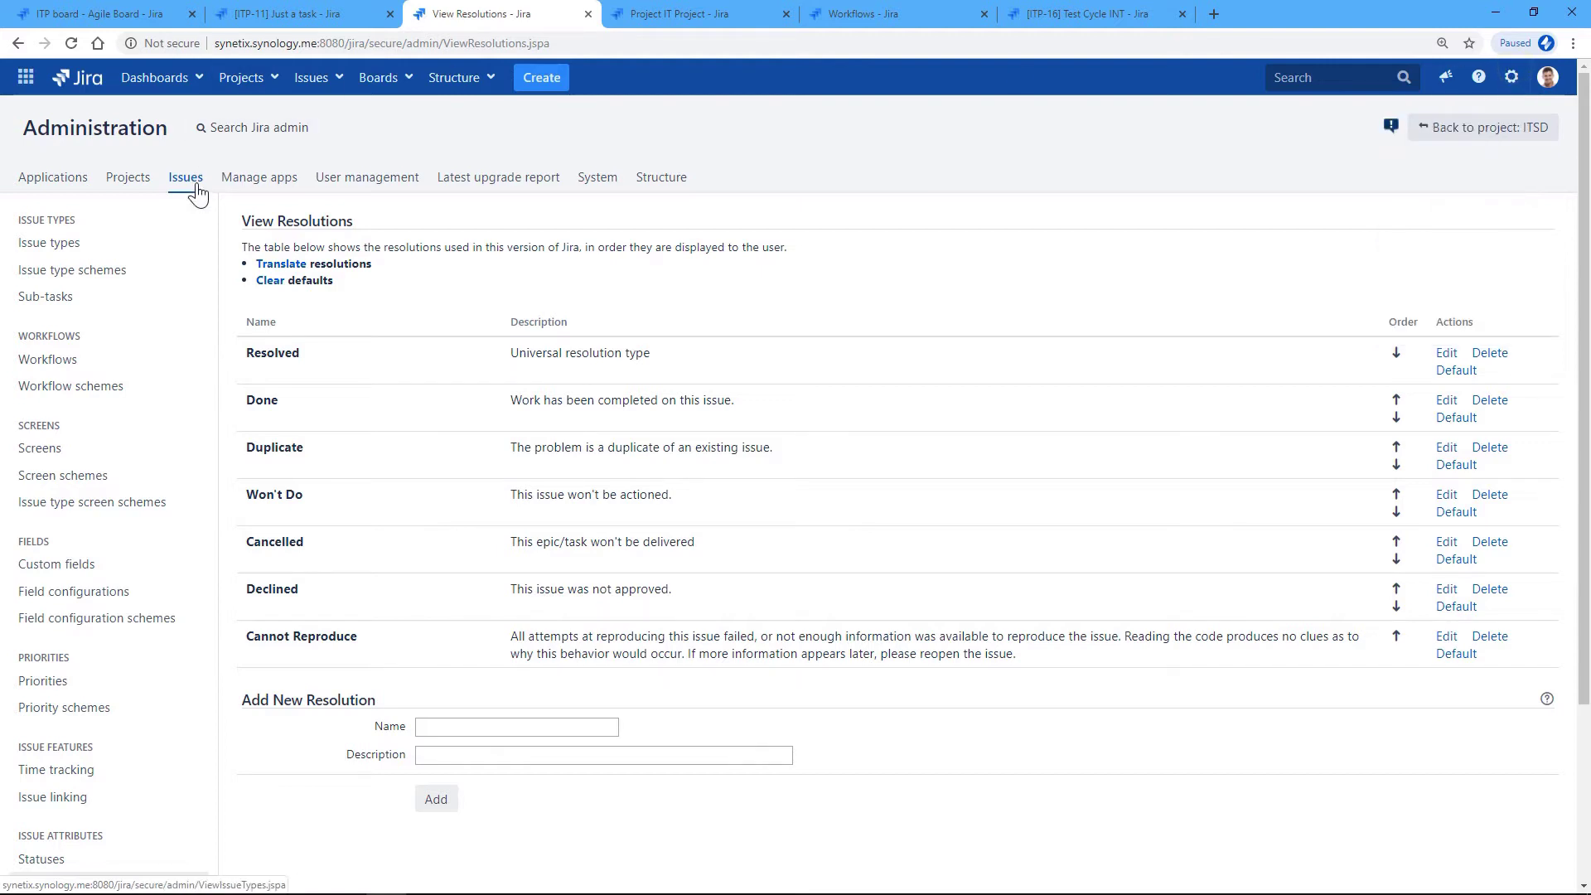
scroll(36, 381, down, 3)
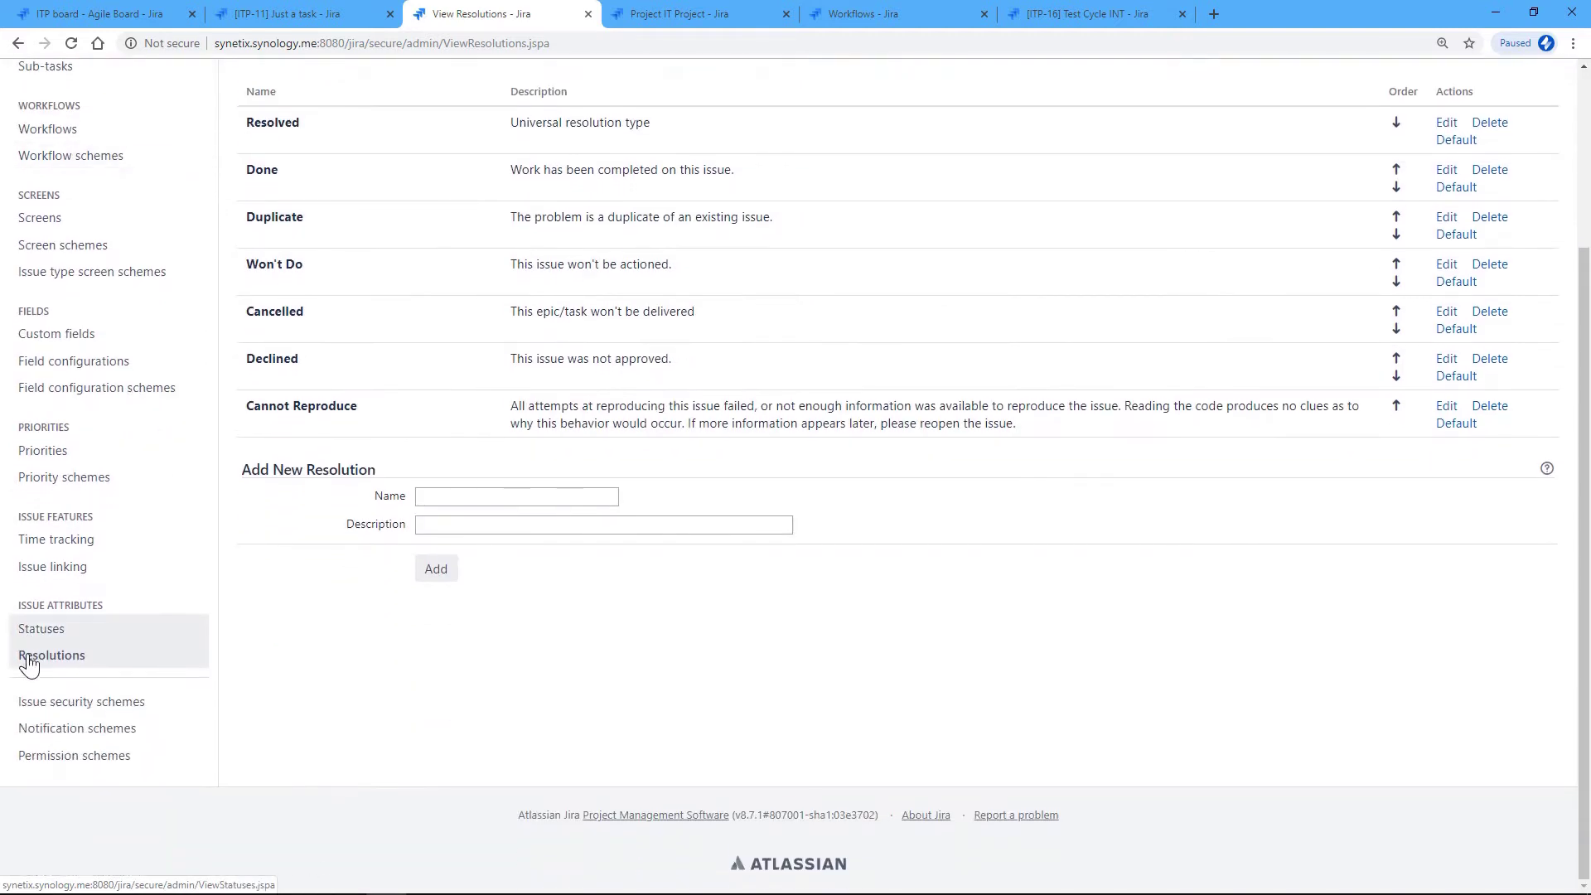
scroll(366, 623, up, 3)
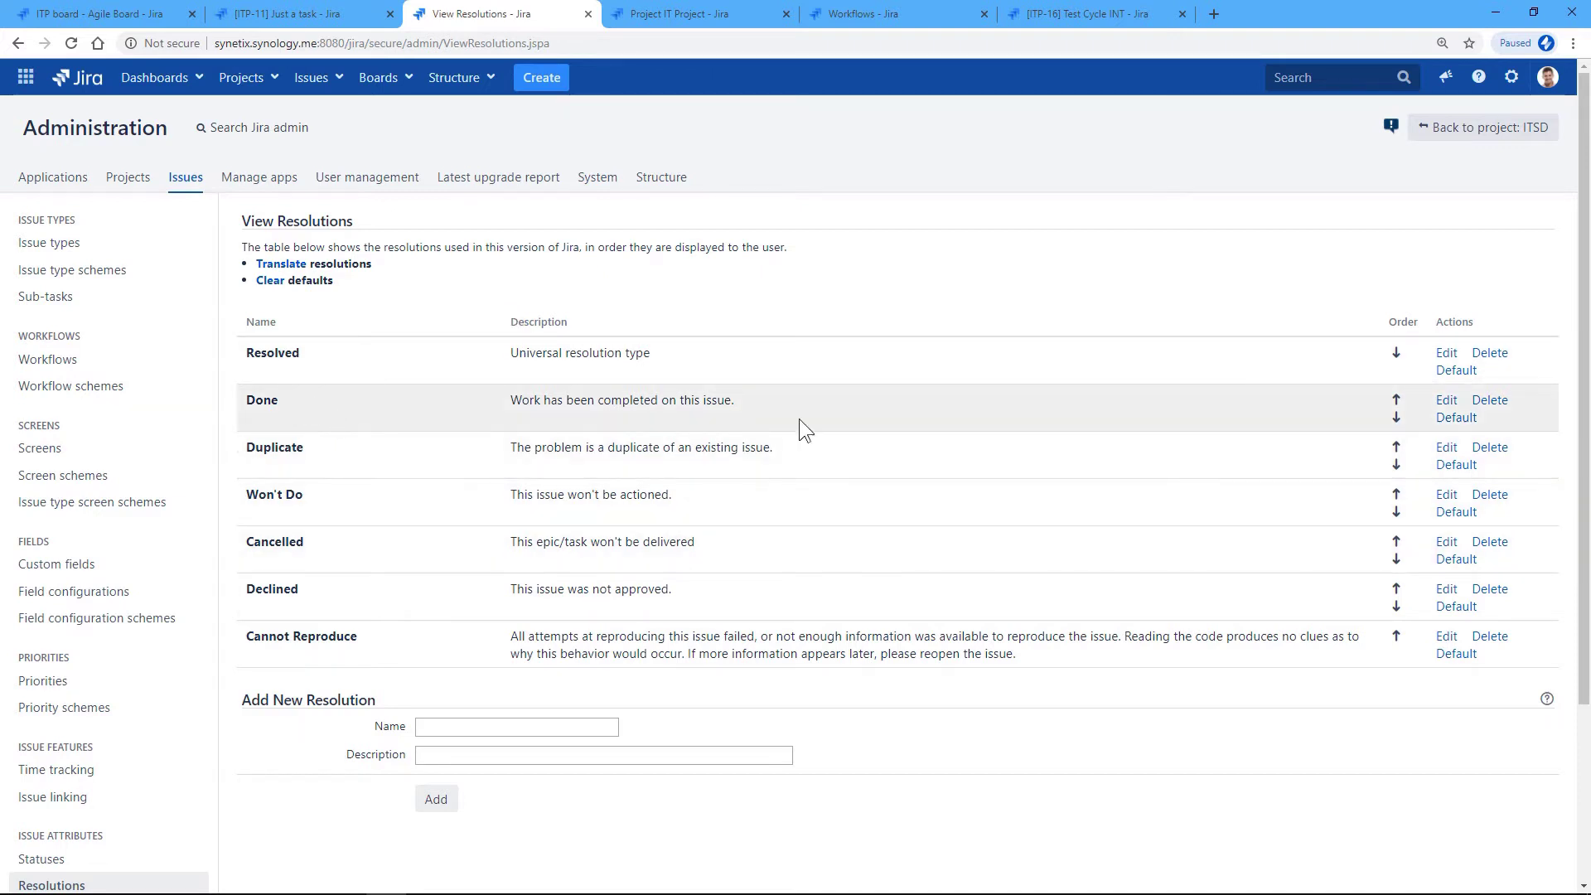
click(1447, 403)
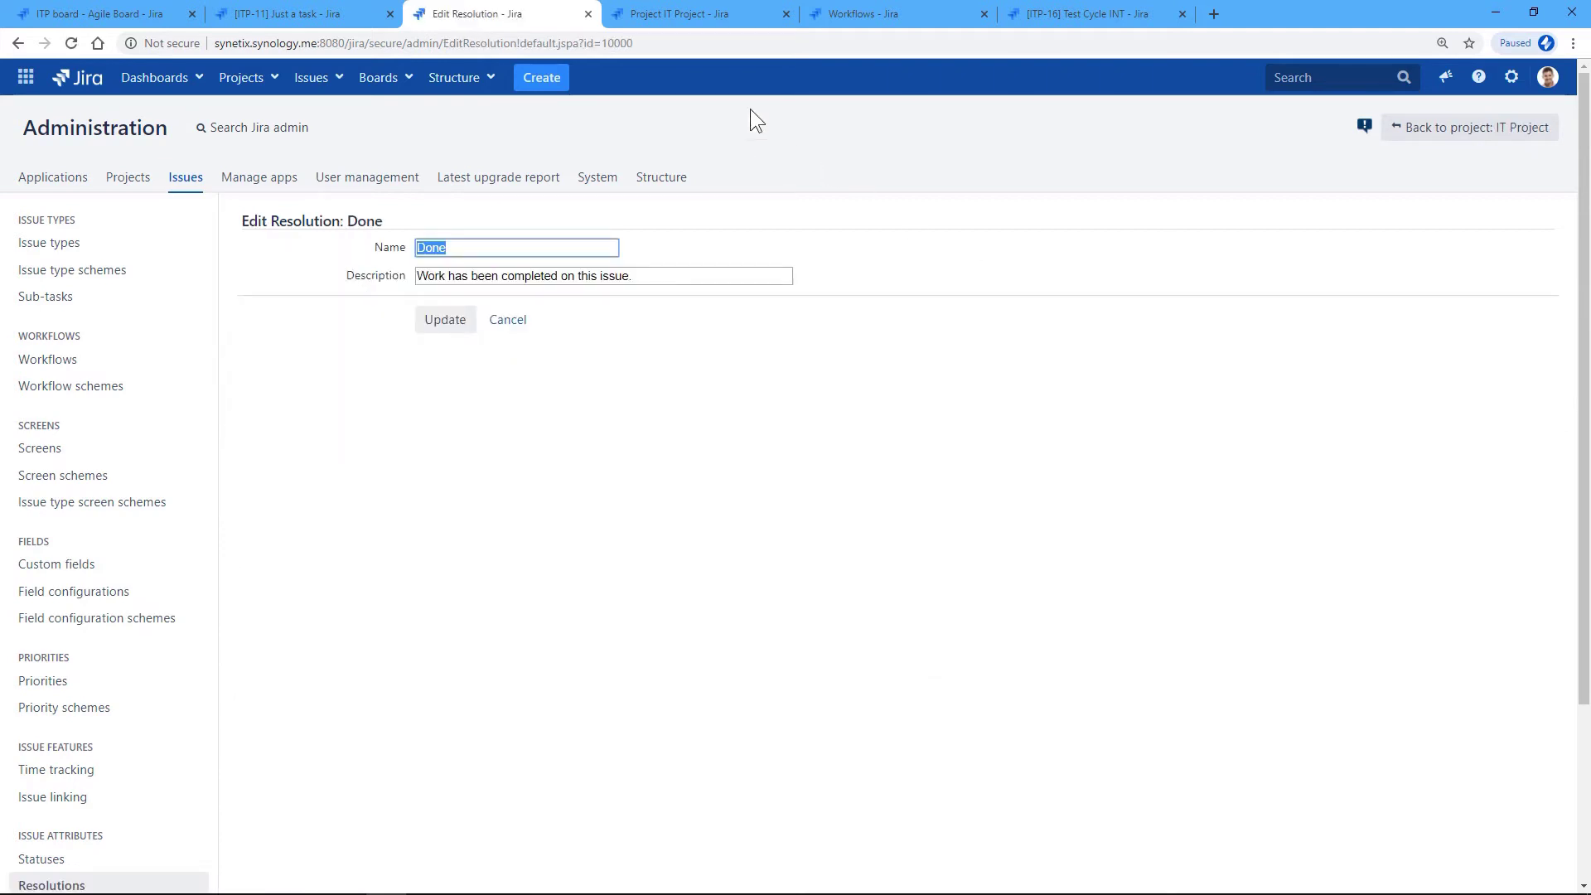
click(607, 43)
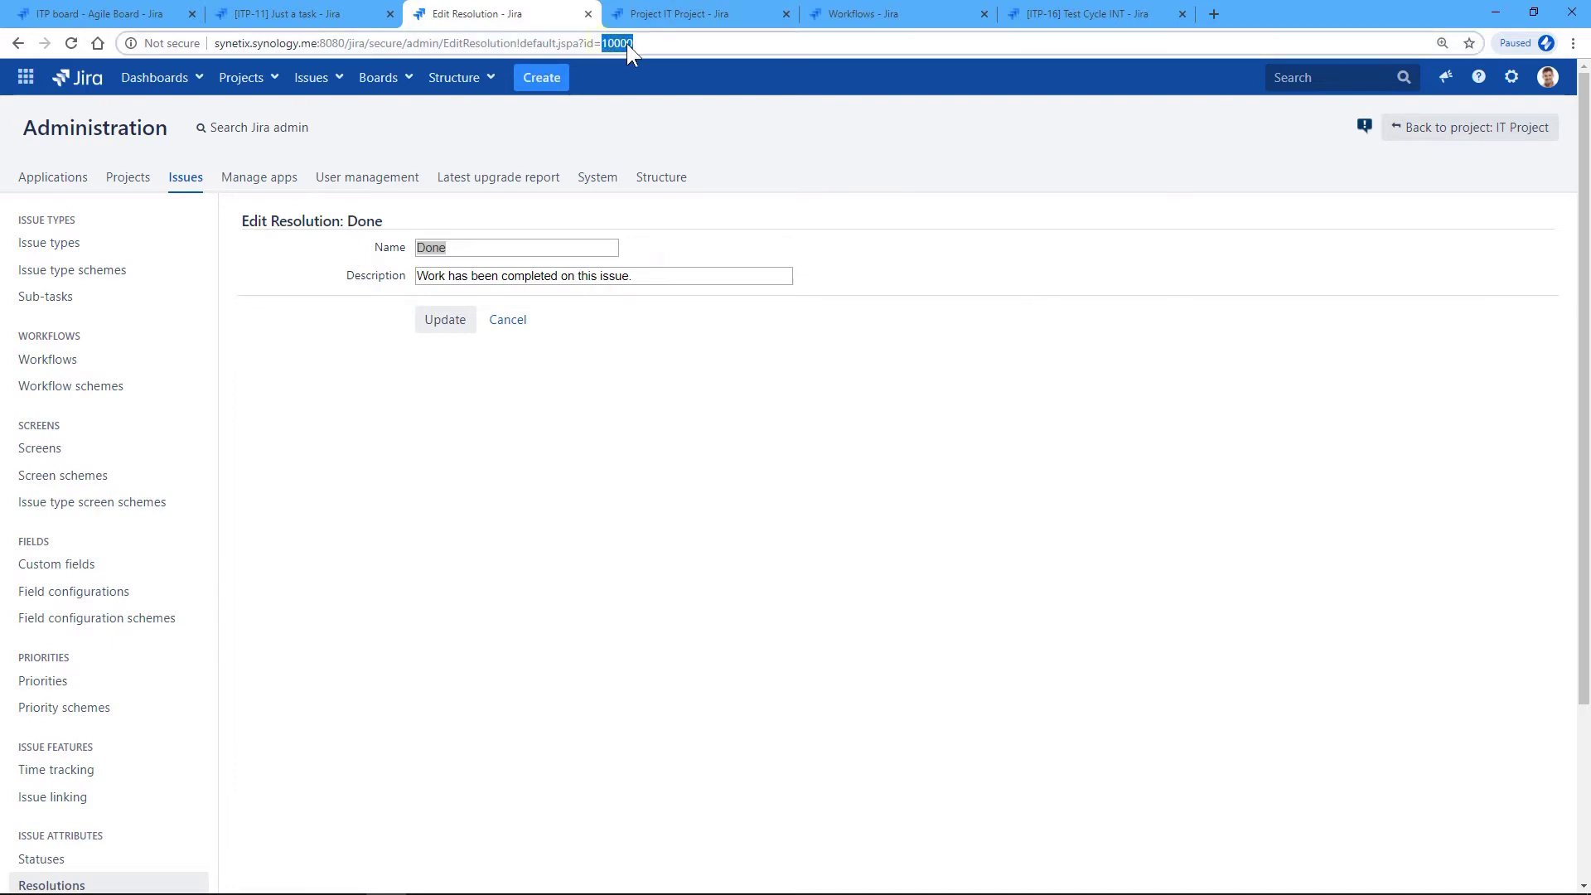
click(653, 42)
double_click(605, 43)
drag(585, 43, 646, 45)
click(18, 41)
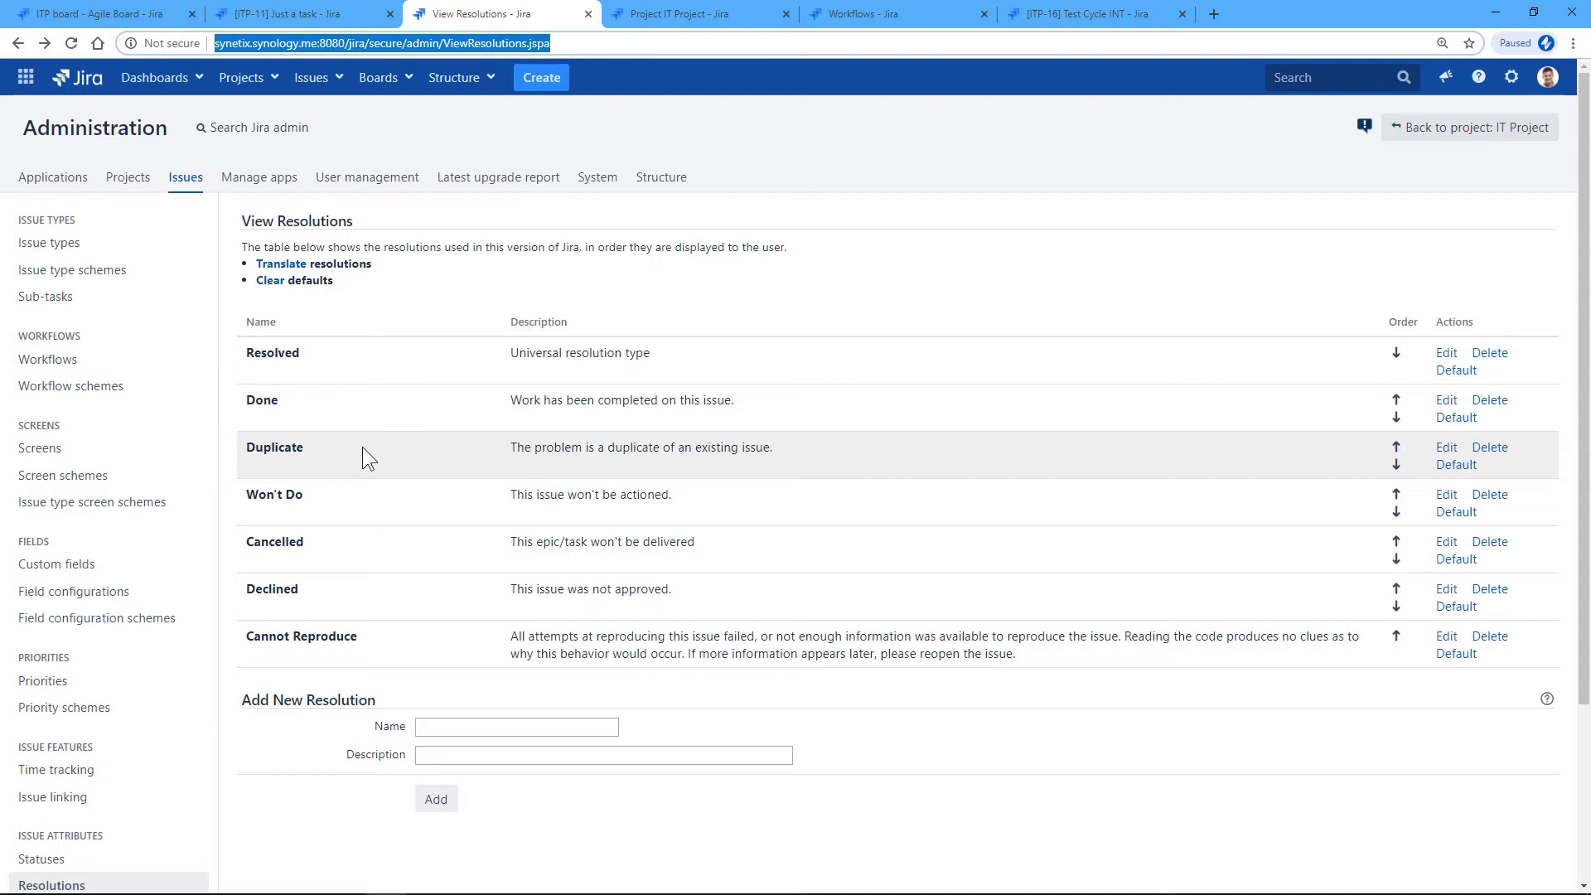
click(1447, 451)
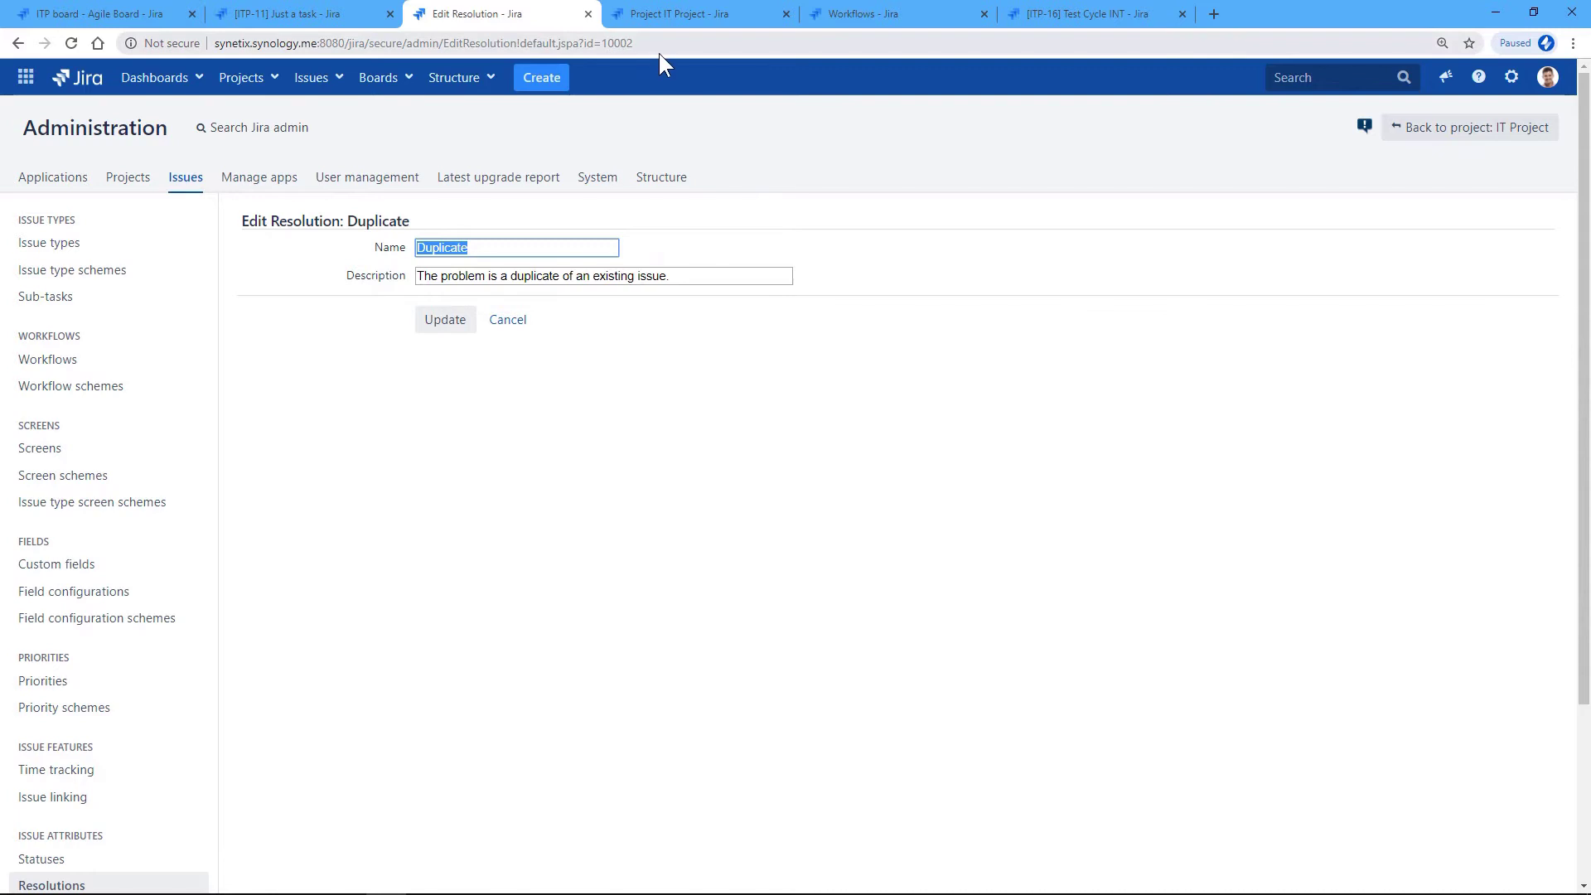
click(16, 44)
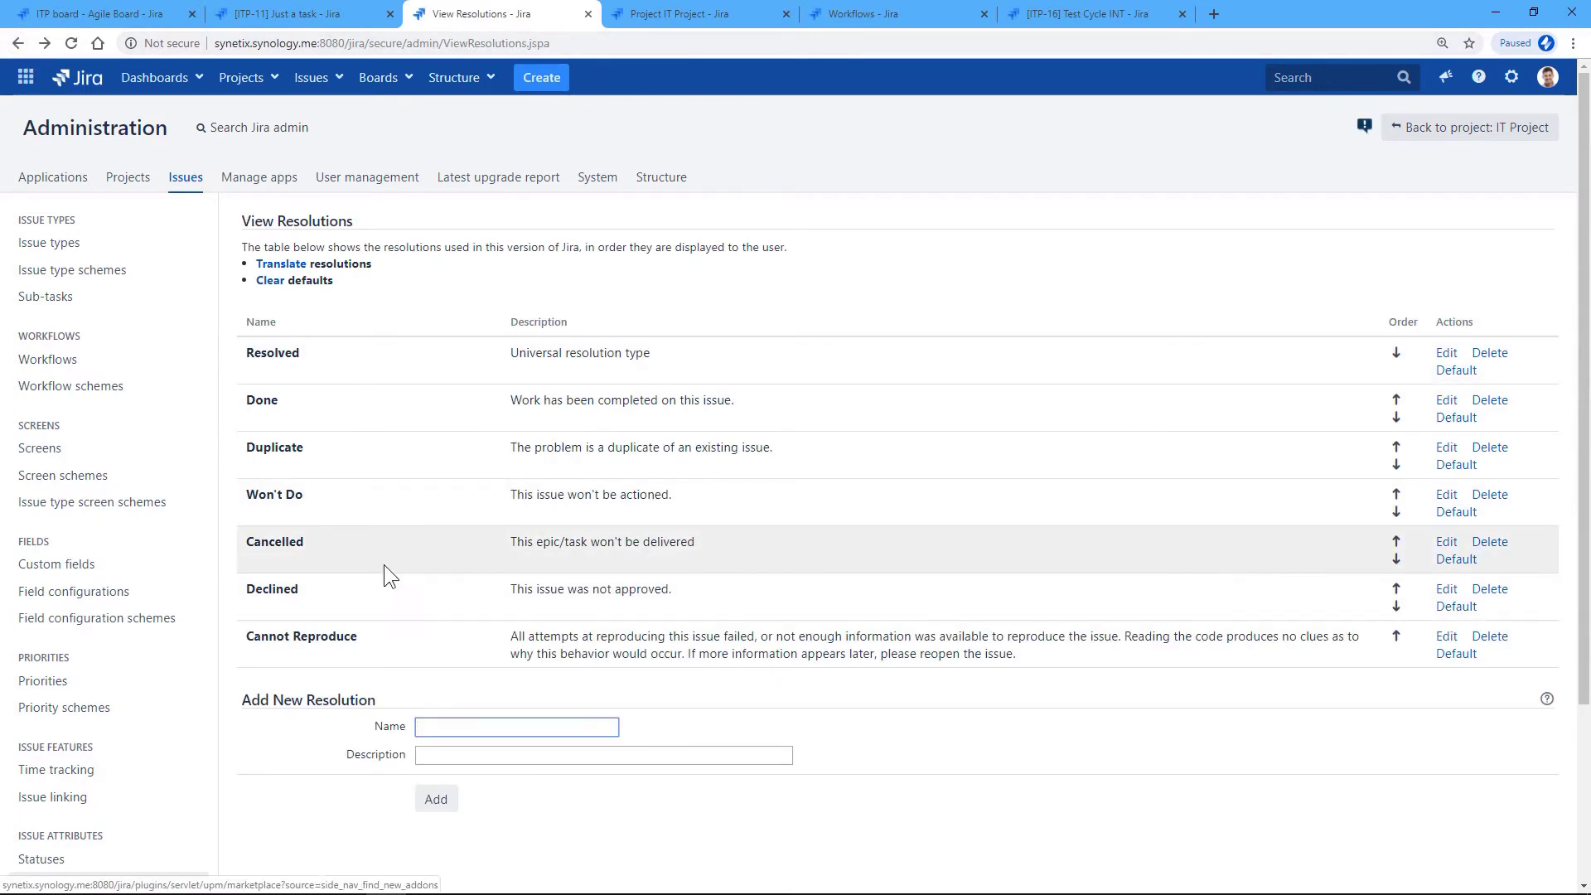
click(1449, 545)
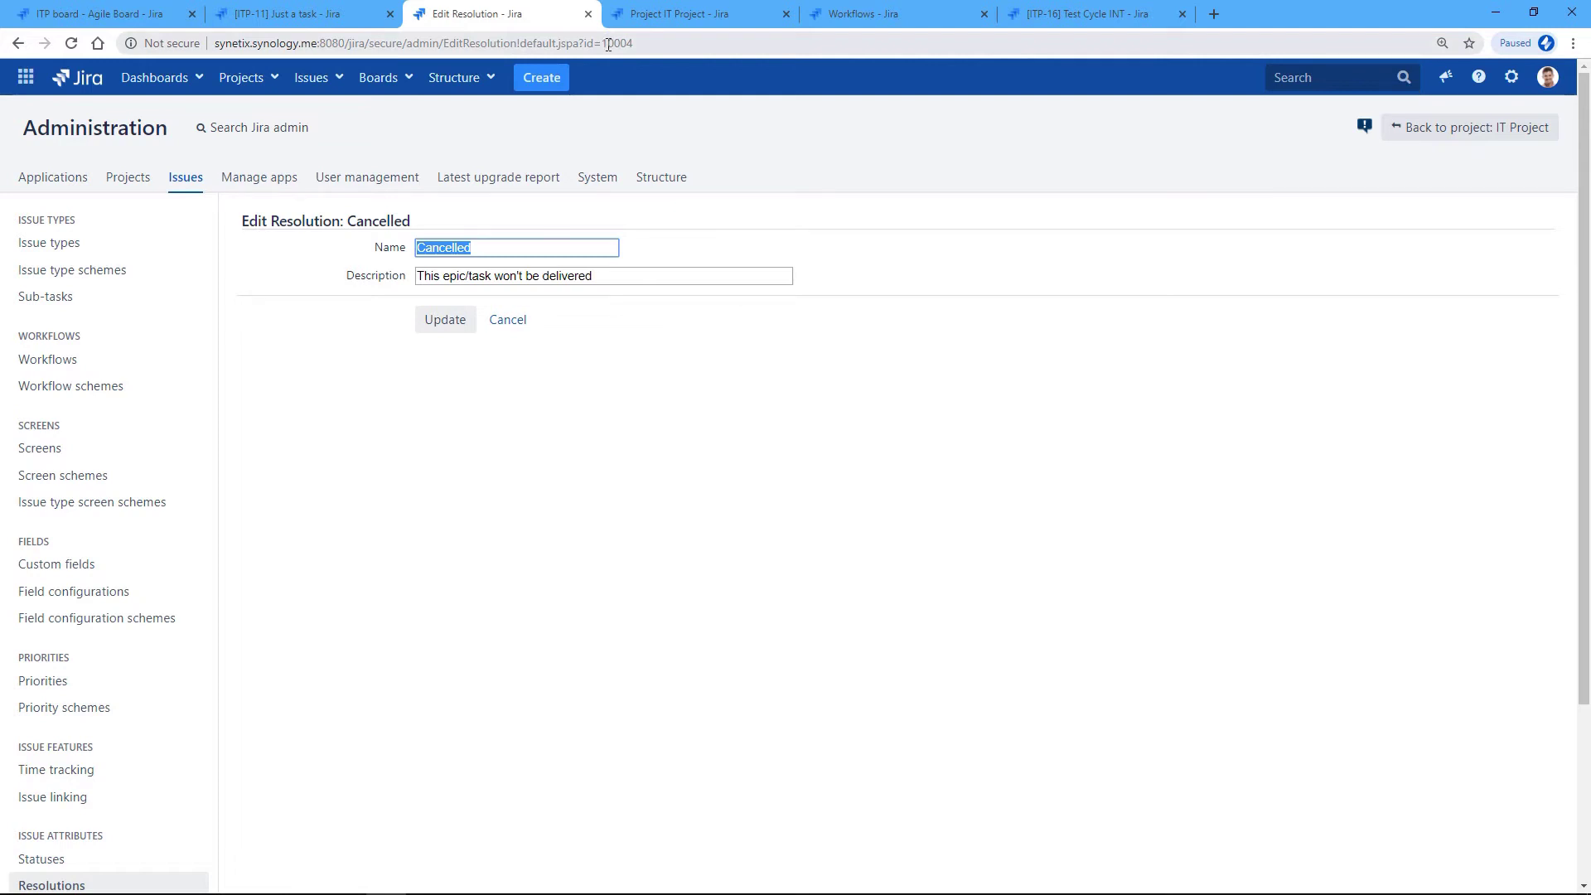
click(16, 45)
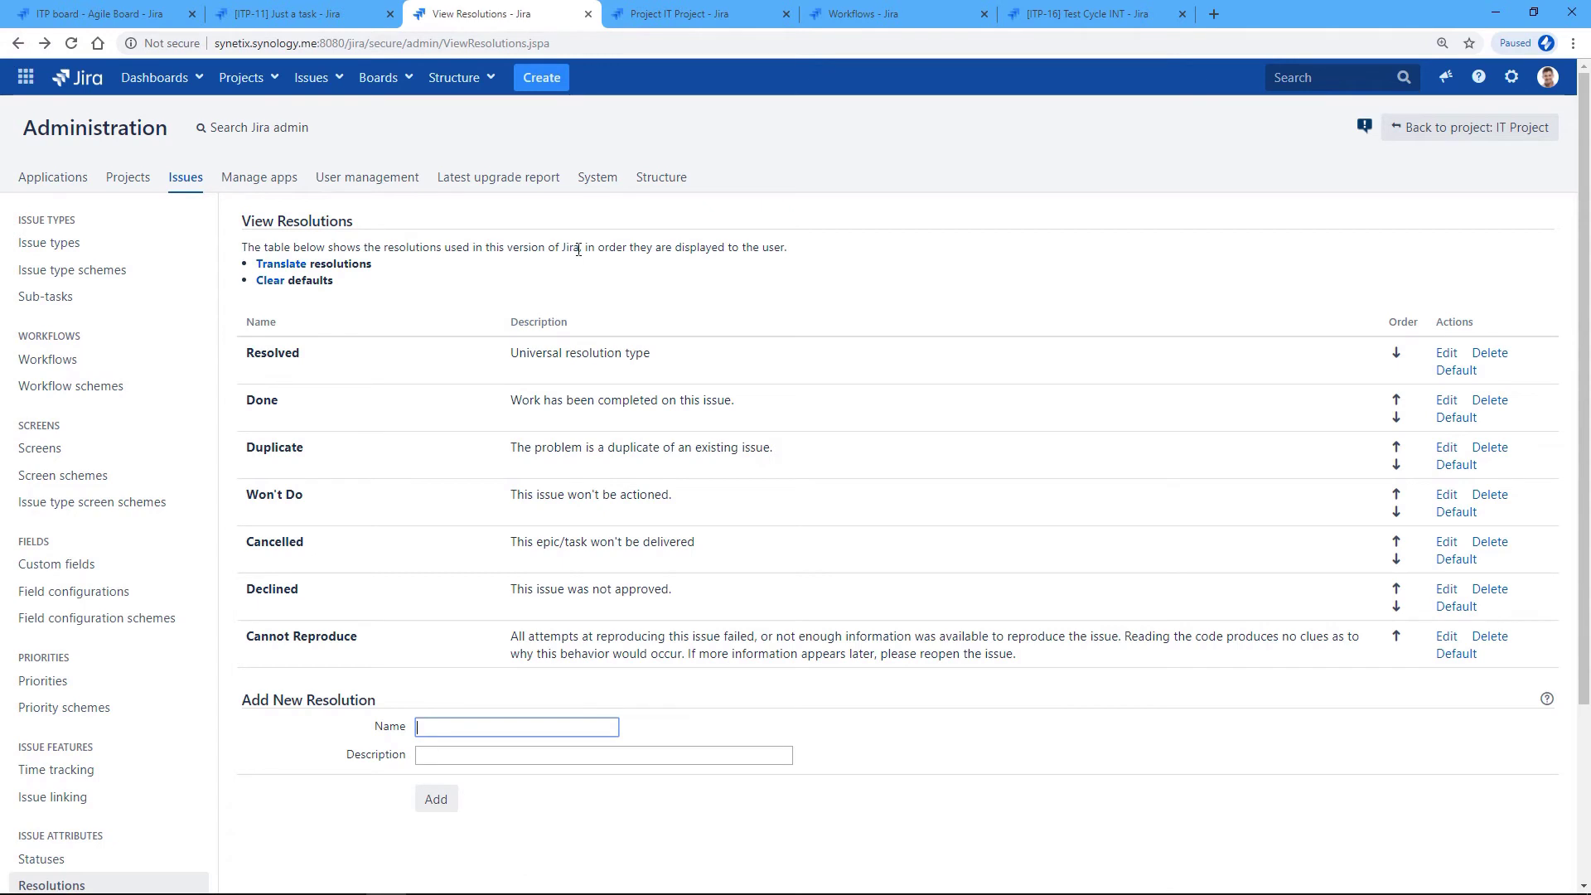
Go from the IT Project settings to the admin workflows list.
click(689, 10)
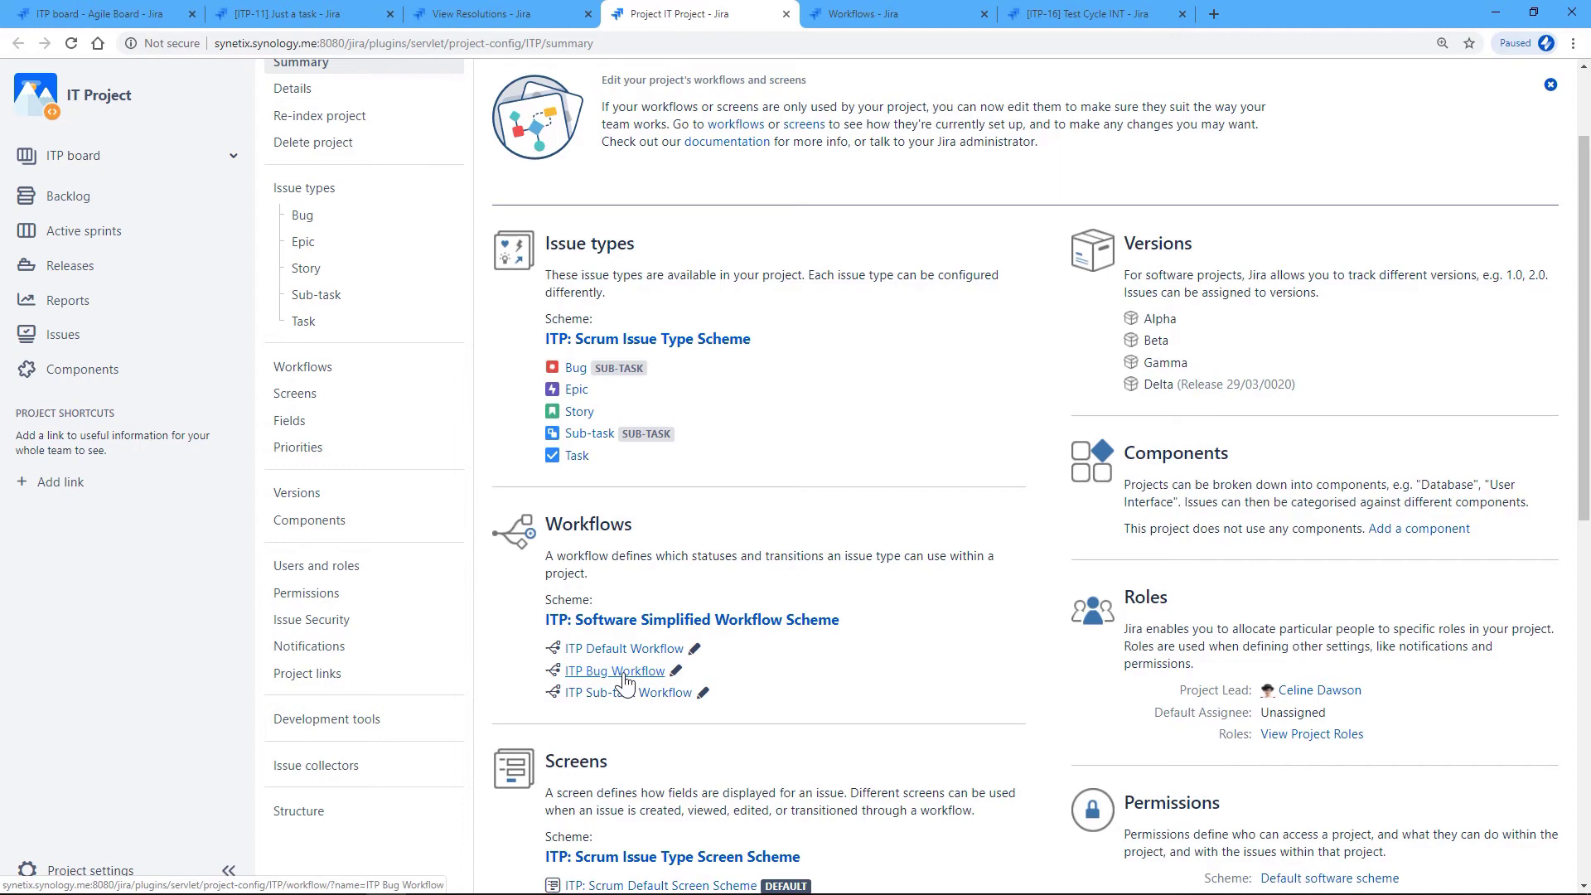
click(857, 16)
scroll(565, 446, down, 3)
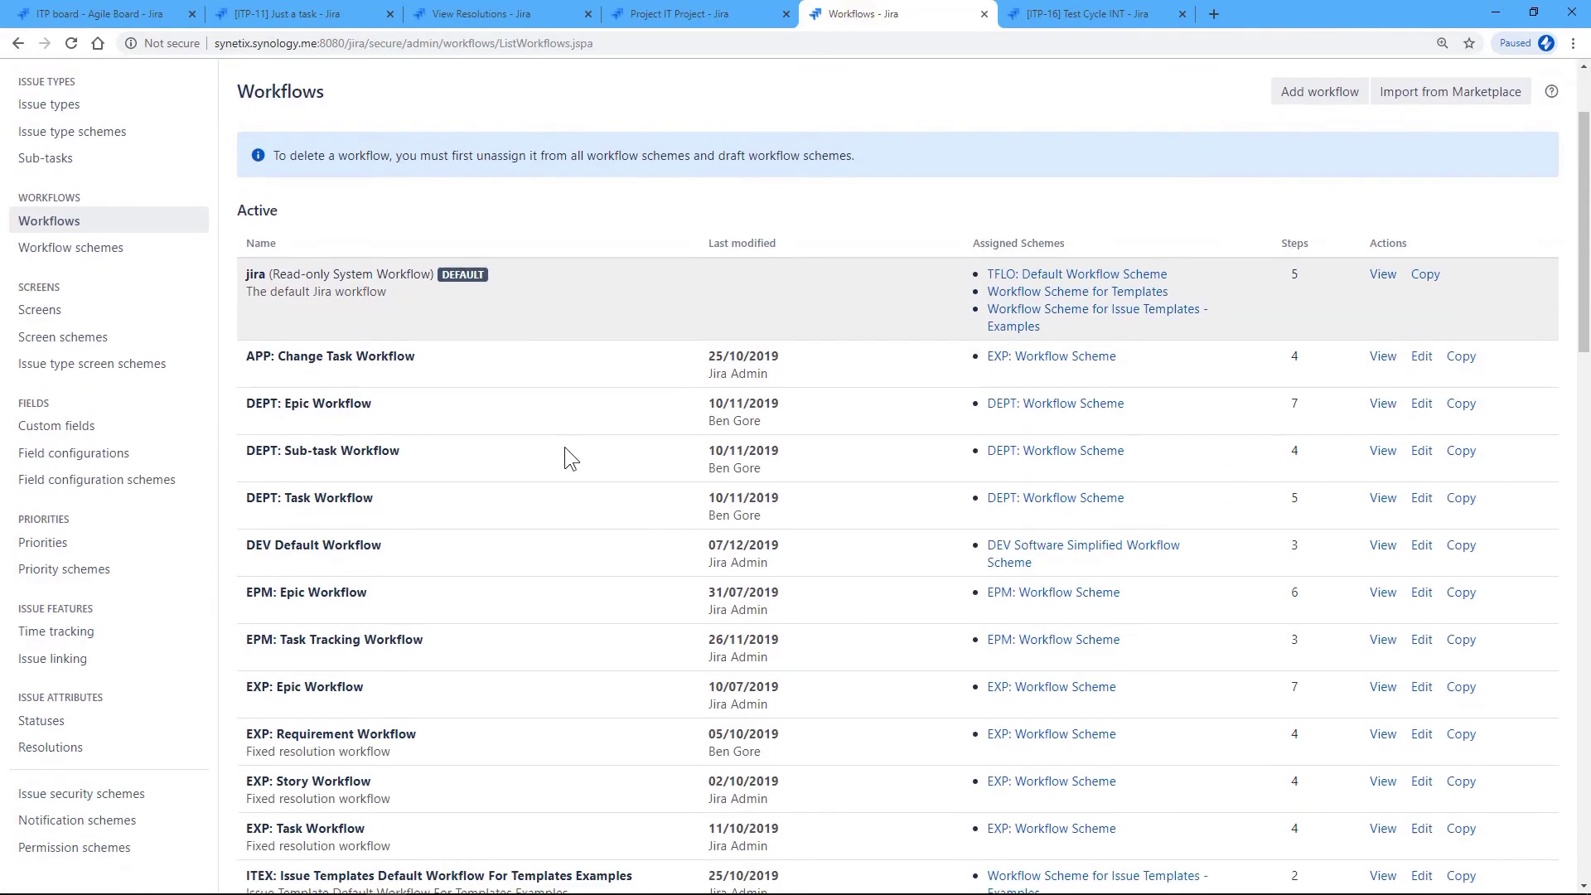
scroll(565, 452, down, 8)
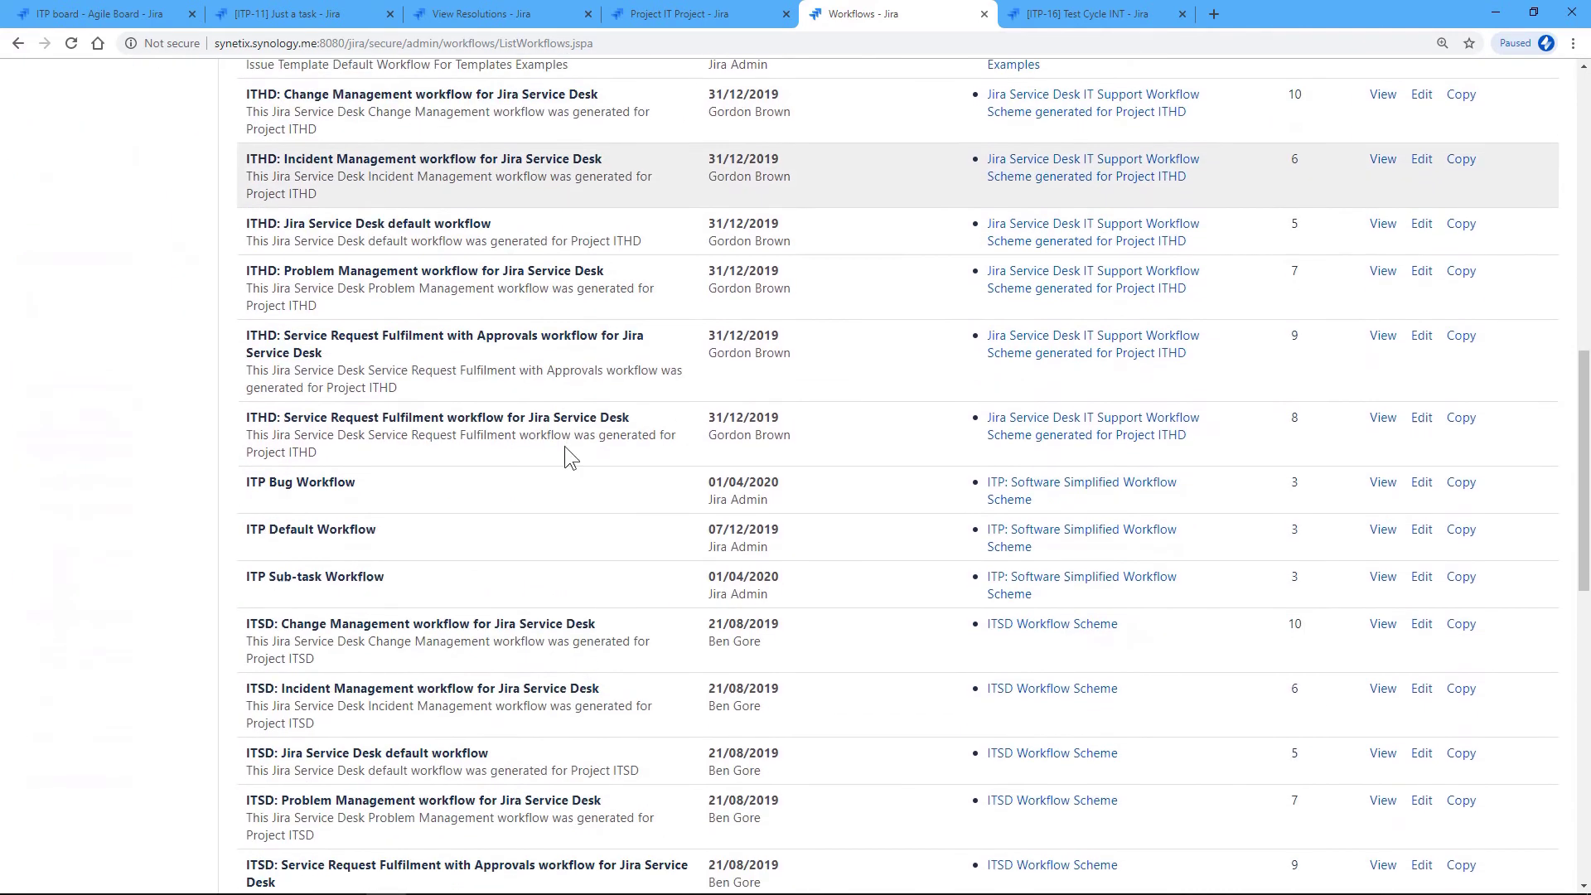
Edit ITP Bug Workflow and open the Done transition's properties.
click(1422, 484)
scroll(1517, 189, down, 3)
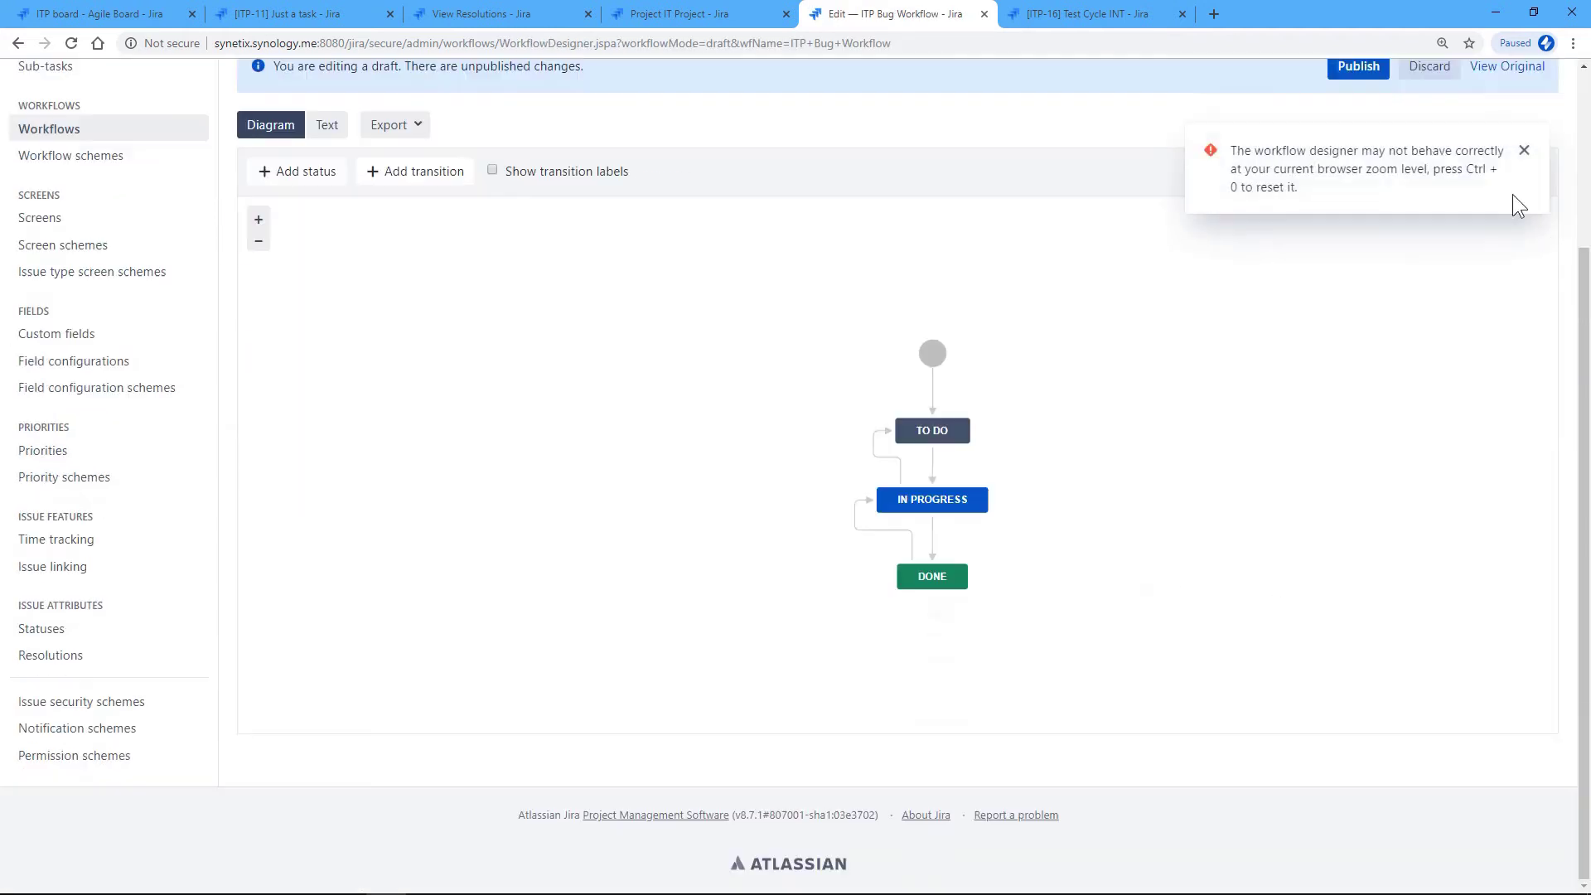
click(1524, 150)
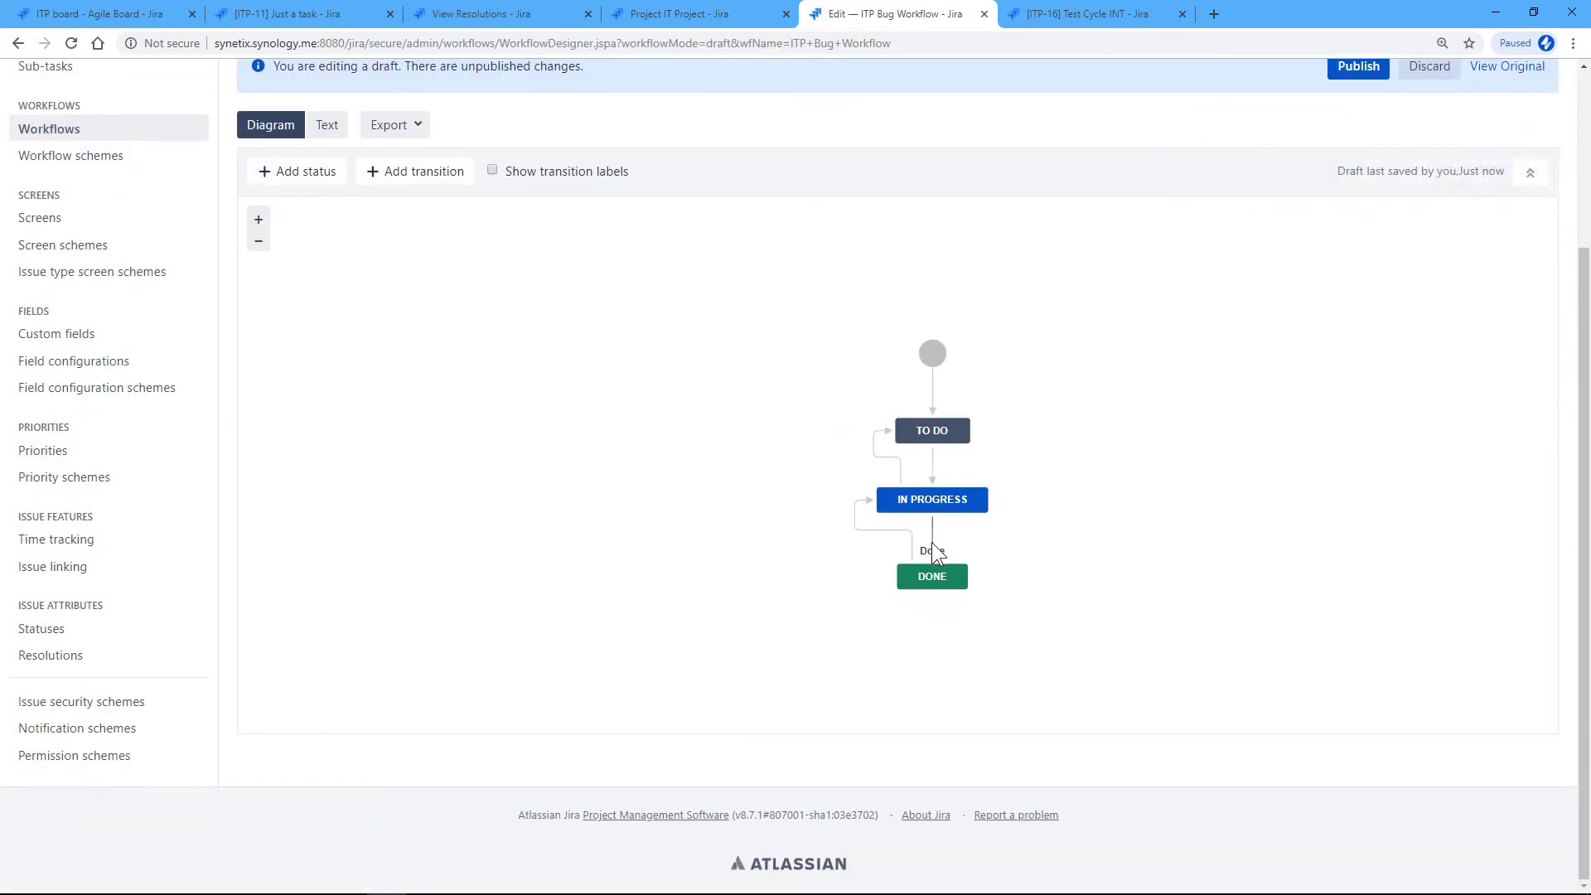
click(931, 542)
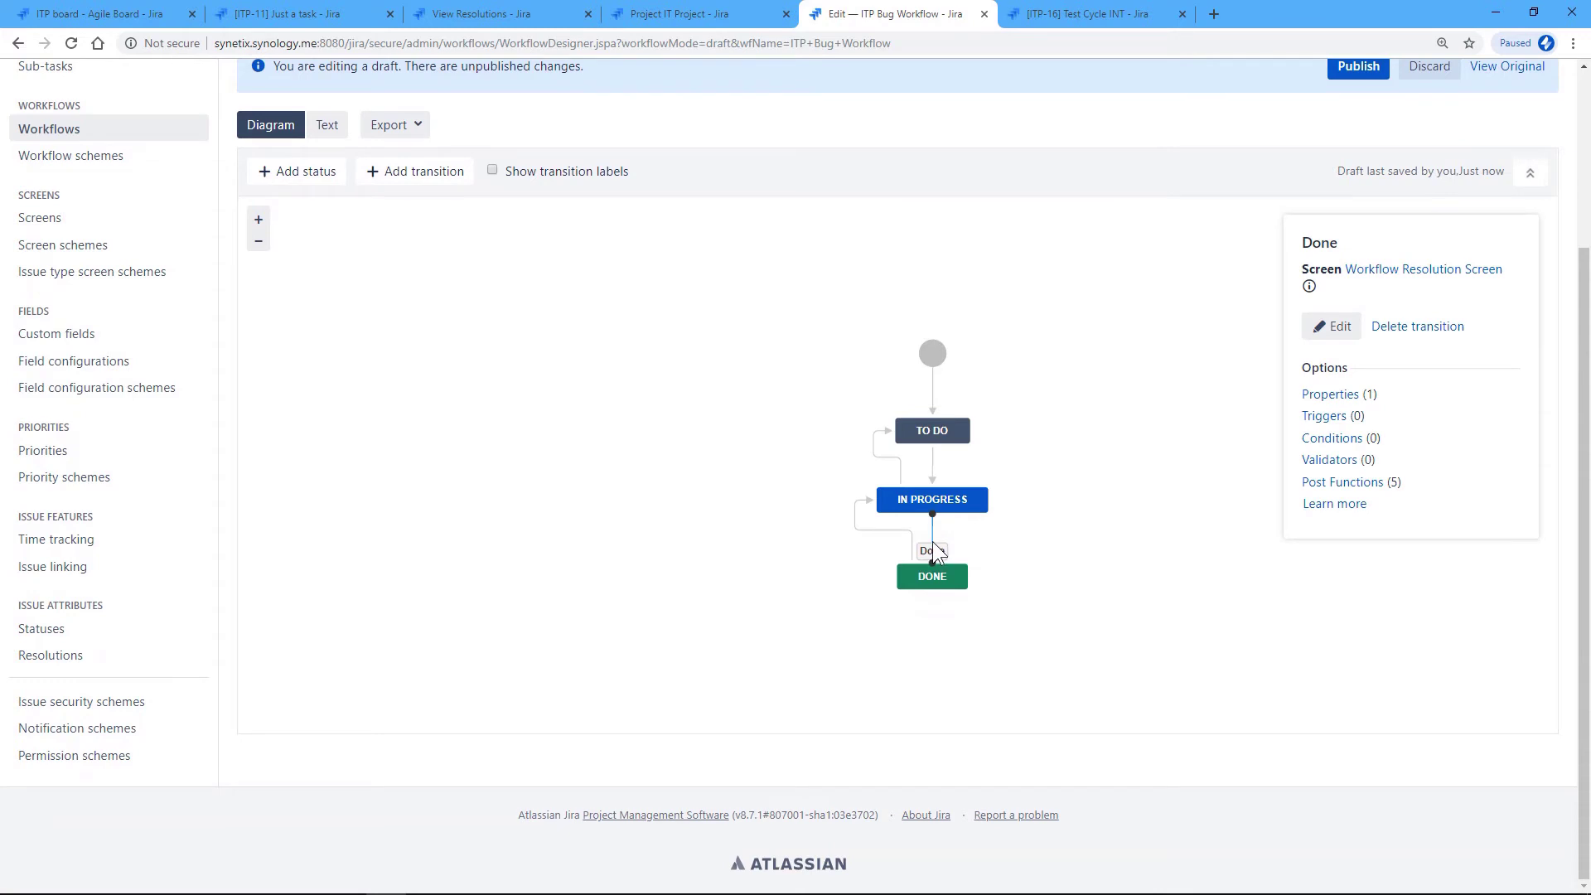
click(1329, 393)
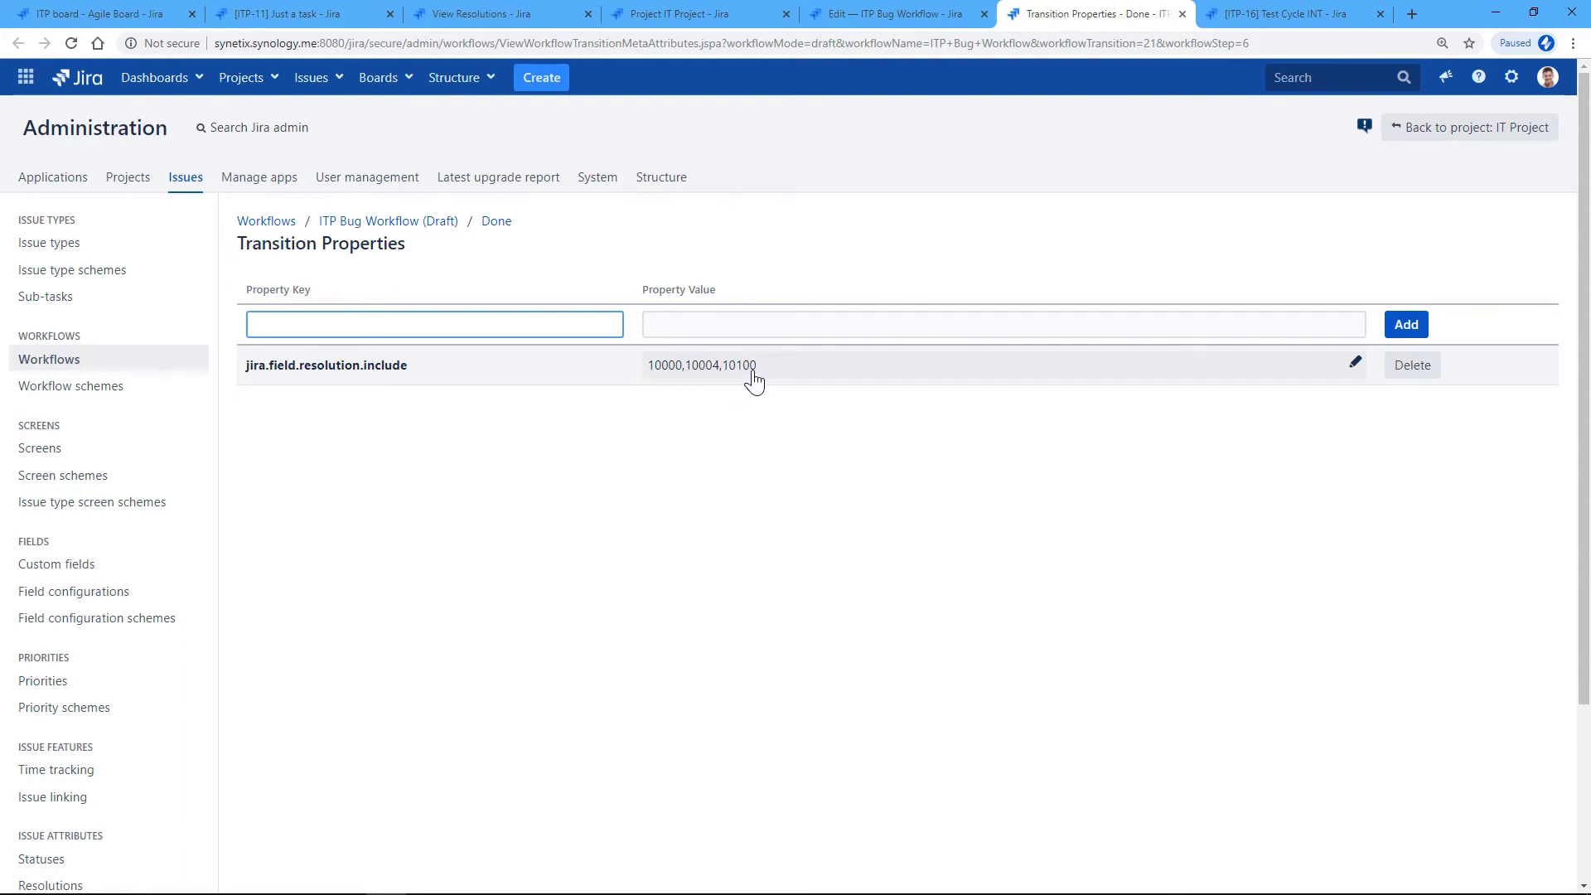
Copy the key jira.field.resolution.include into the new property key field.
drag(429, 362, 265, 356)
key(ctrl+c)
click(315, 324)
key(ctrl+v)
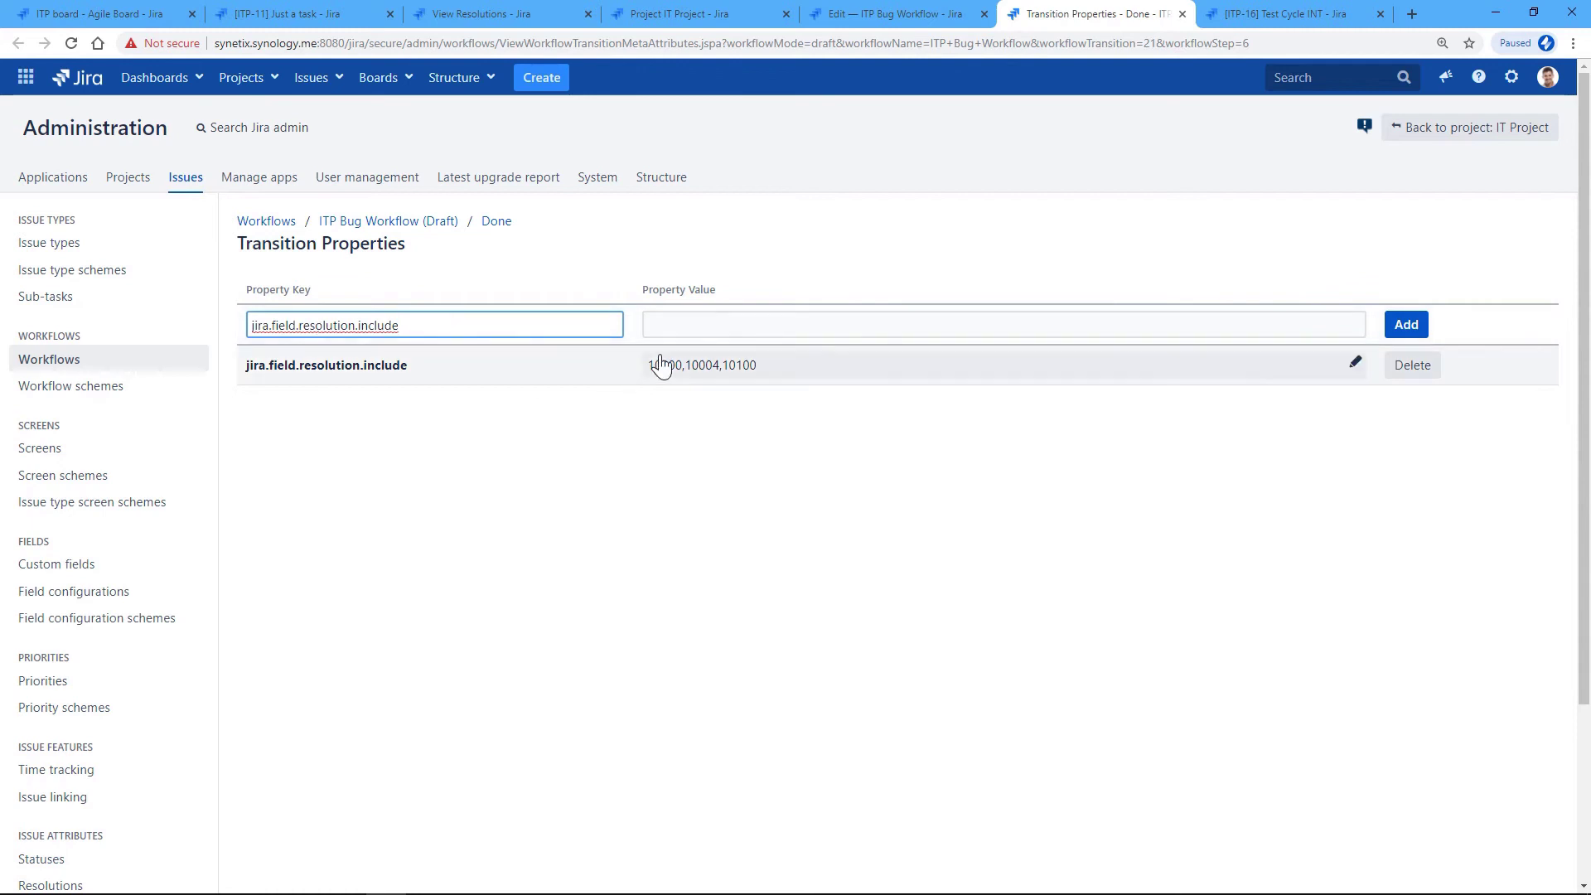
Copy the value 10000,10004,10100 into the new value field and close the properties page.
click(658, 366)
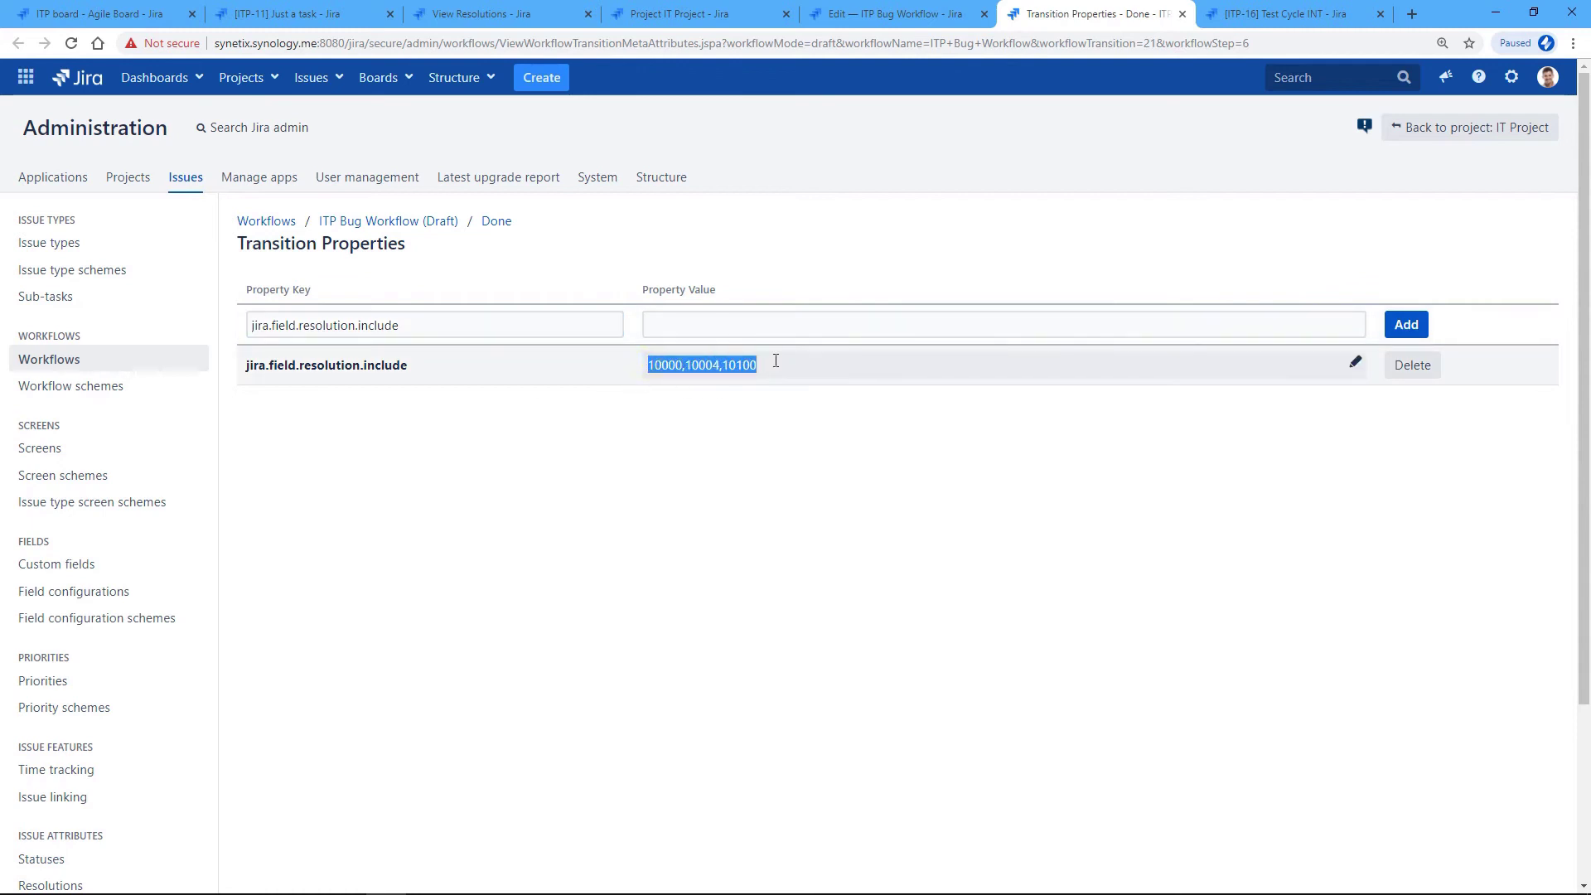
key(ctrl+c)
click(716, 324)
key(ctrl+v)
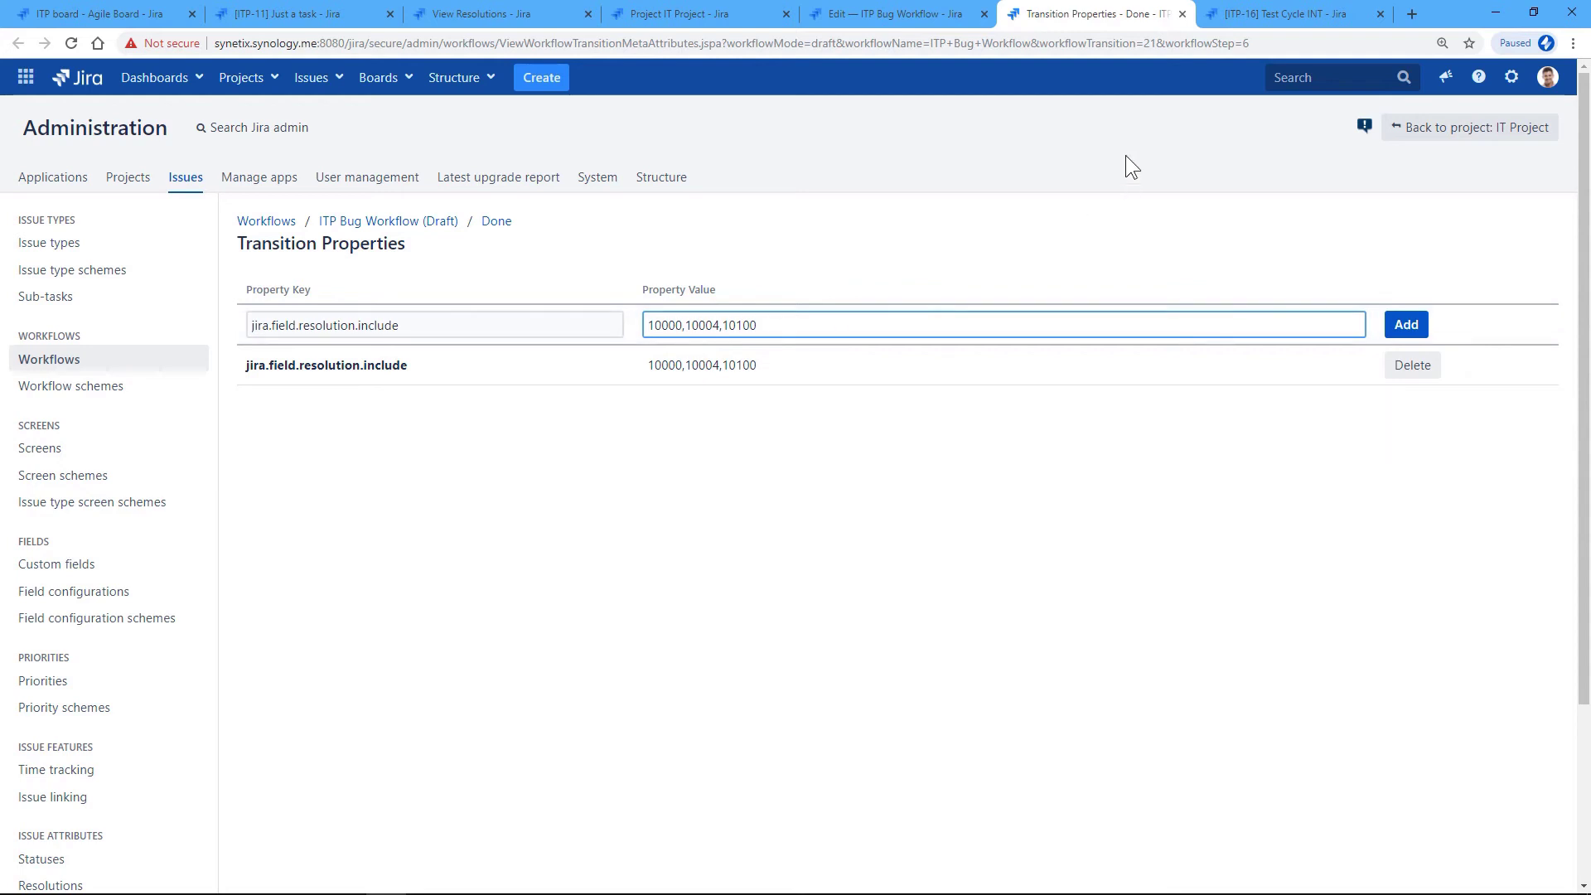
click(1182, 14)
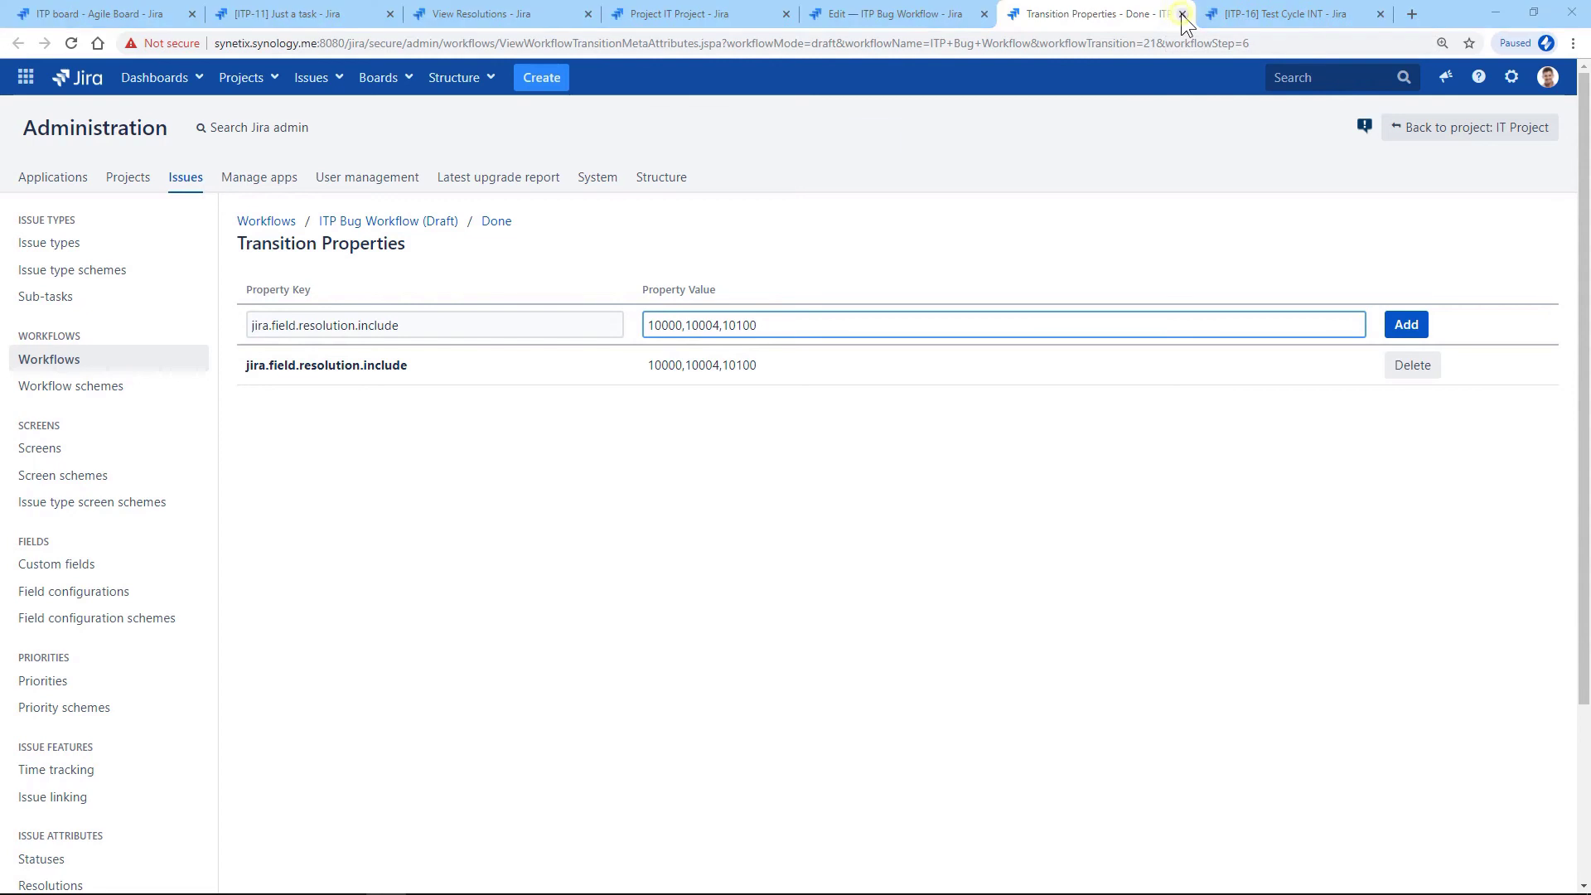
Leave the properties page, then publish the ITP Bug Workflow draft with no backup copy.
click(872, 134)
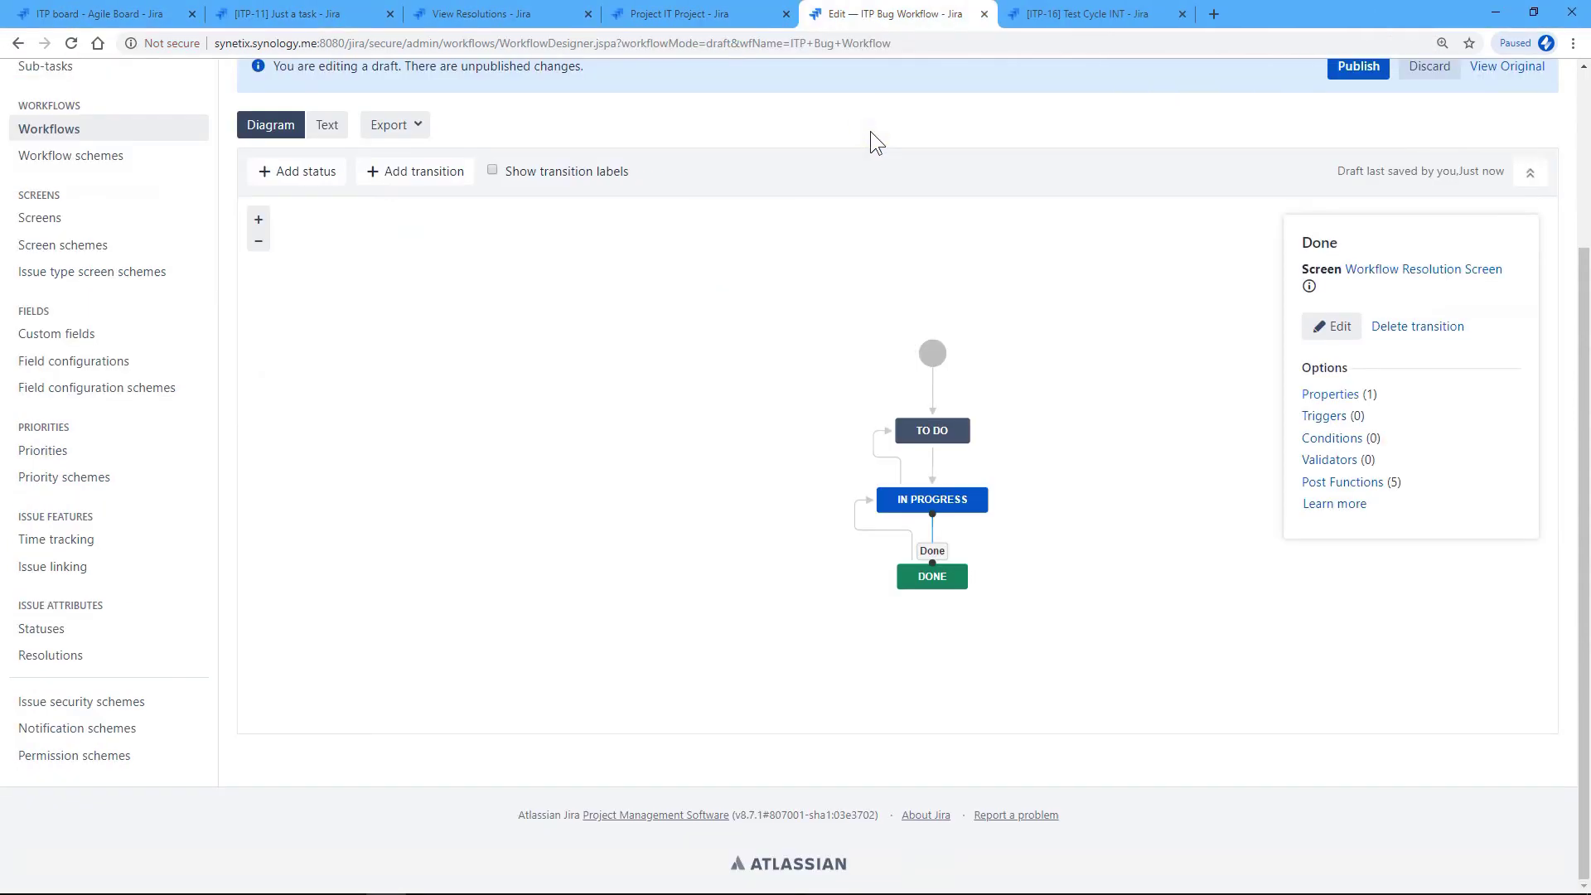
scroll(1147, 346, up, 2)
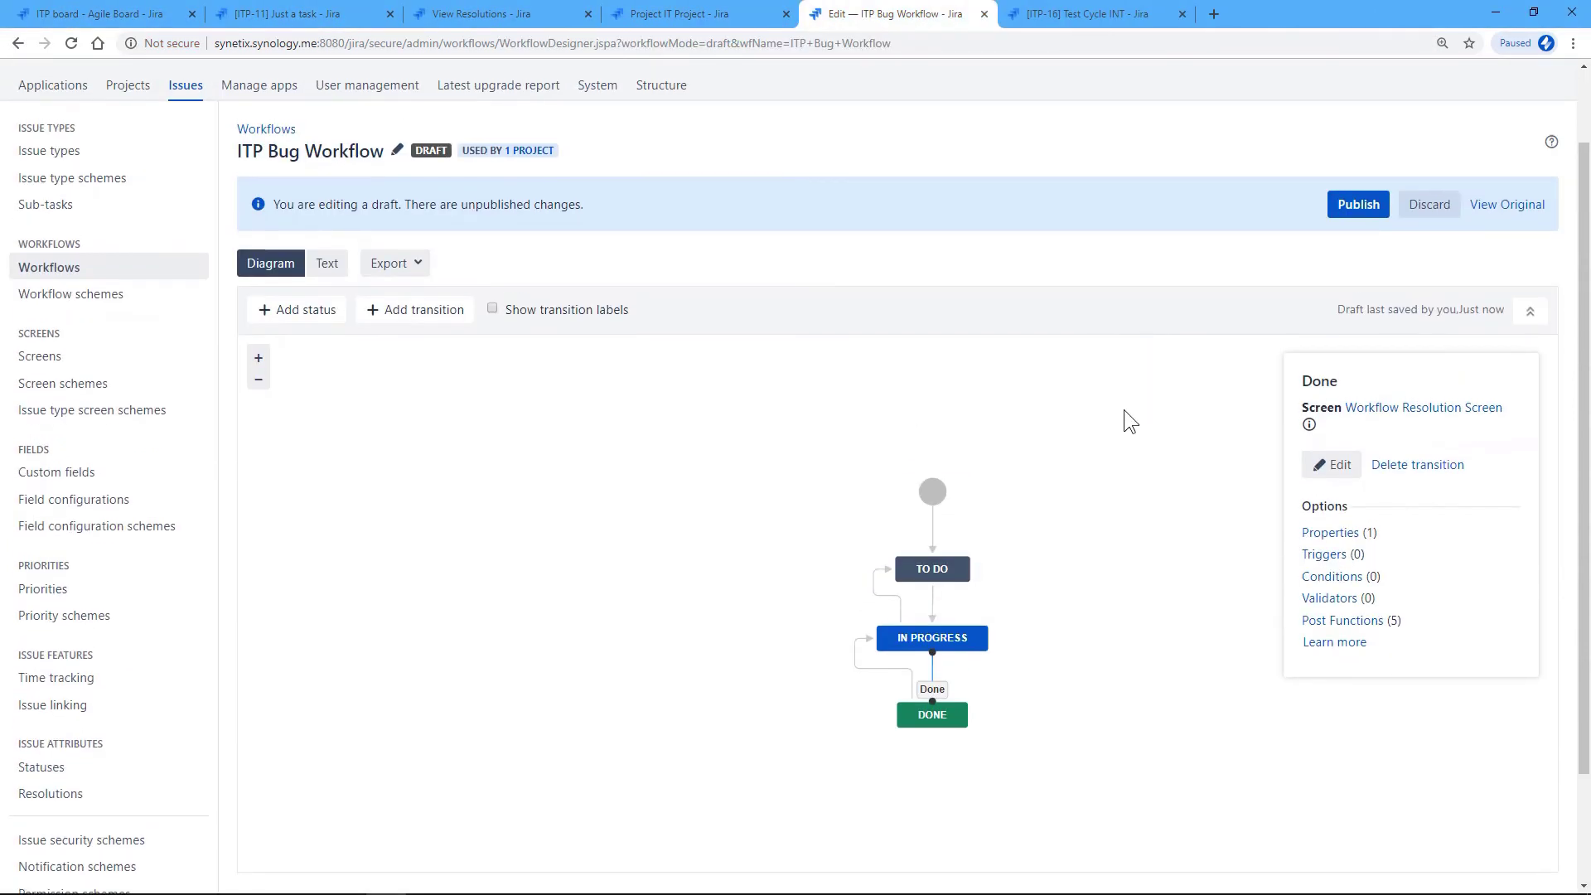
click(1353, 202)
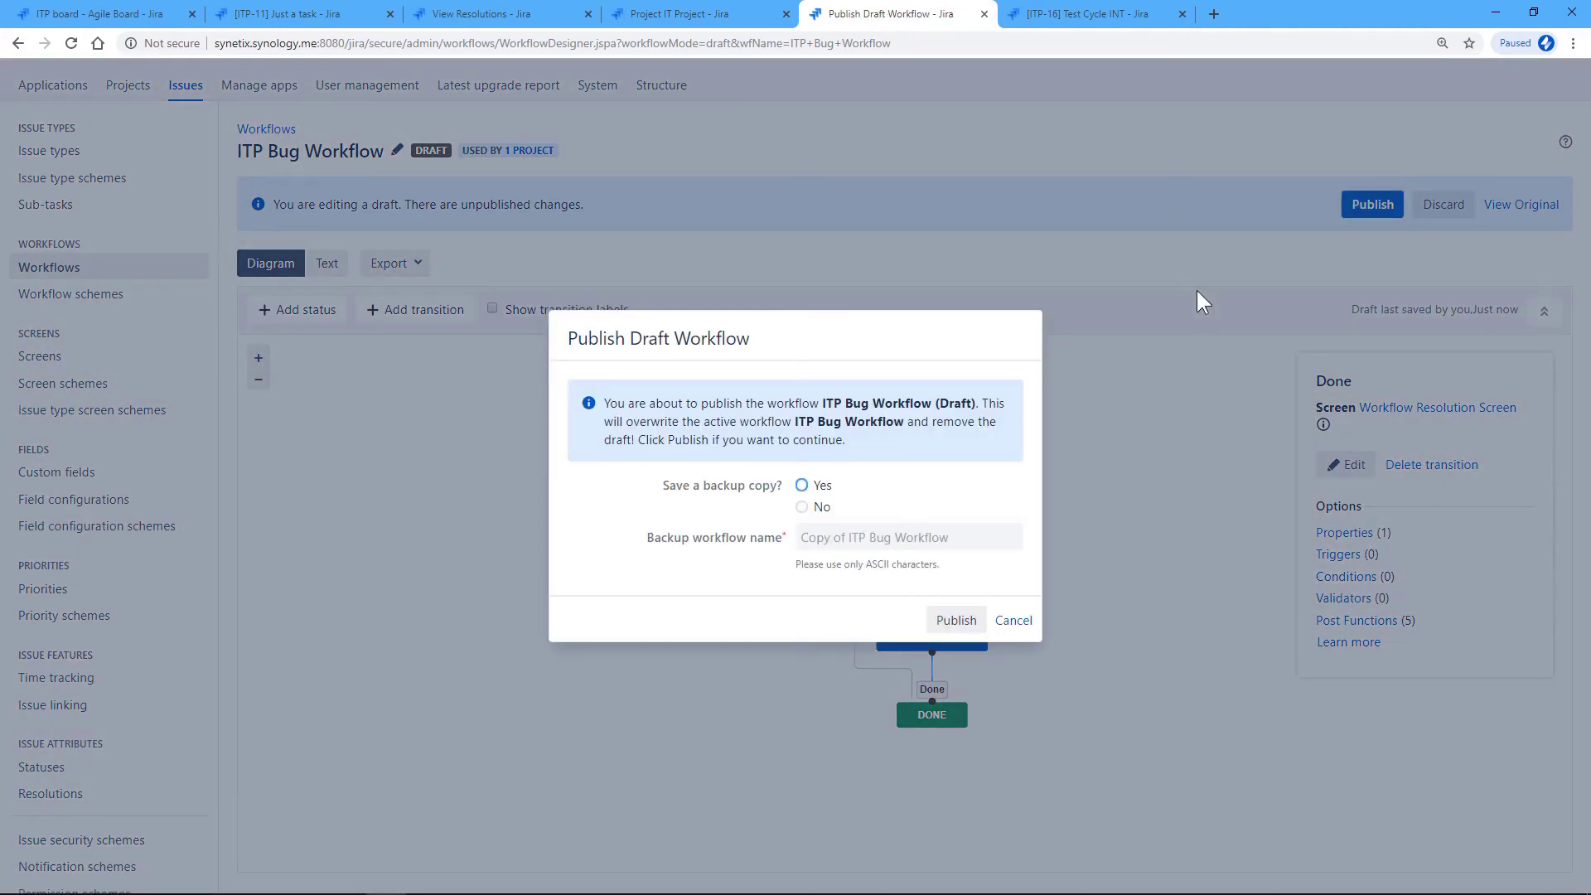
click(823, 508)
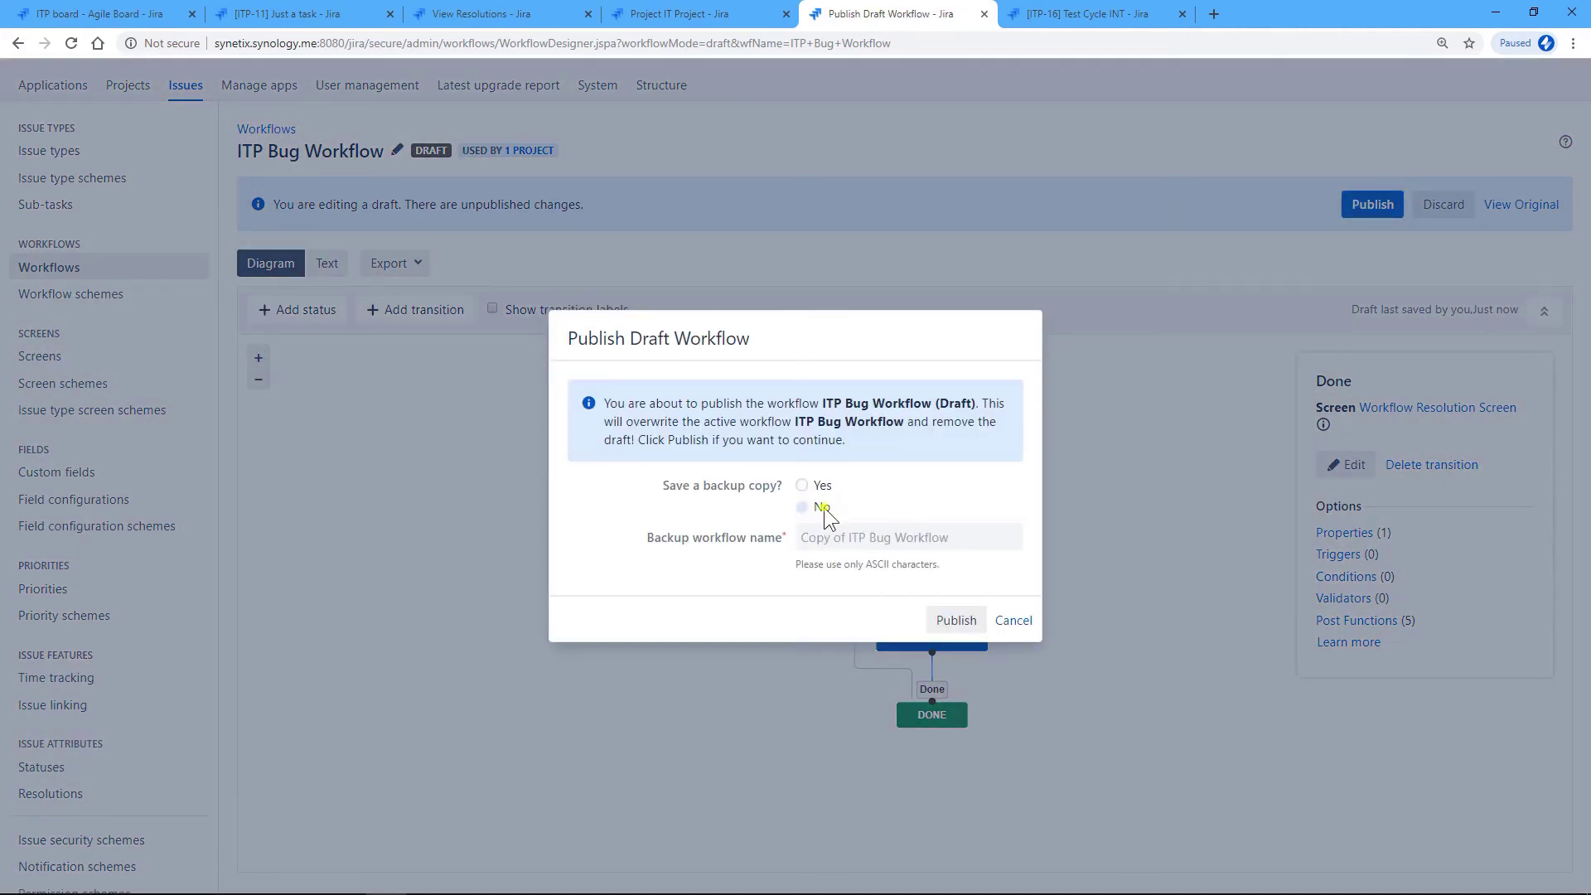
click(949, 621)
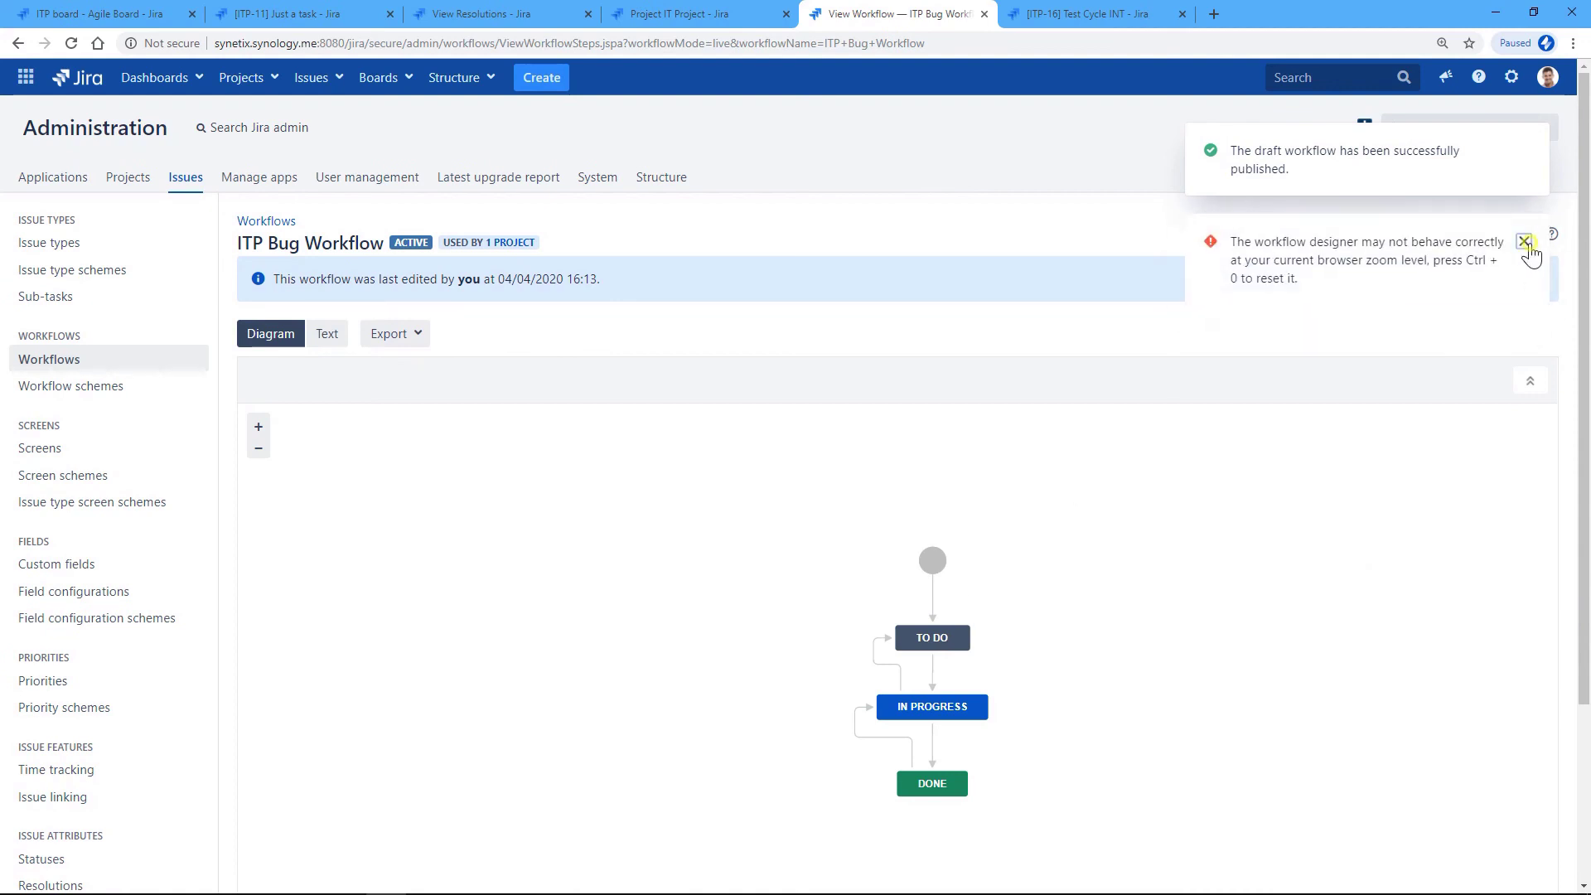
click(1524, 241)
click(1525, 151)
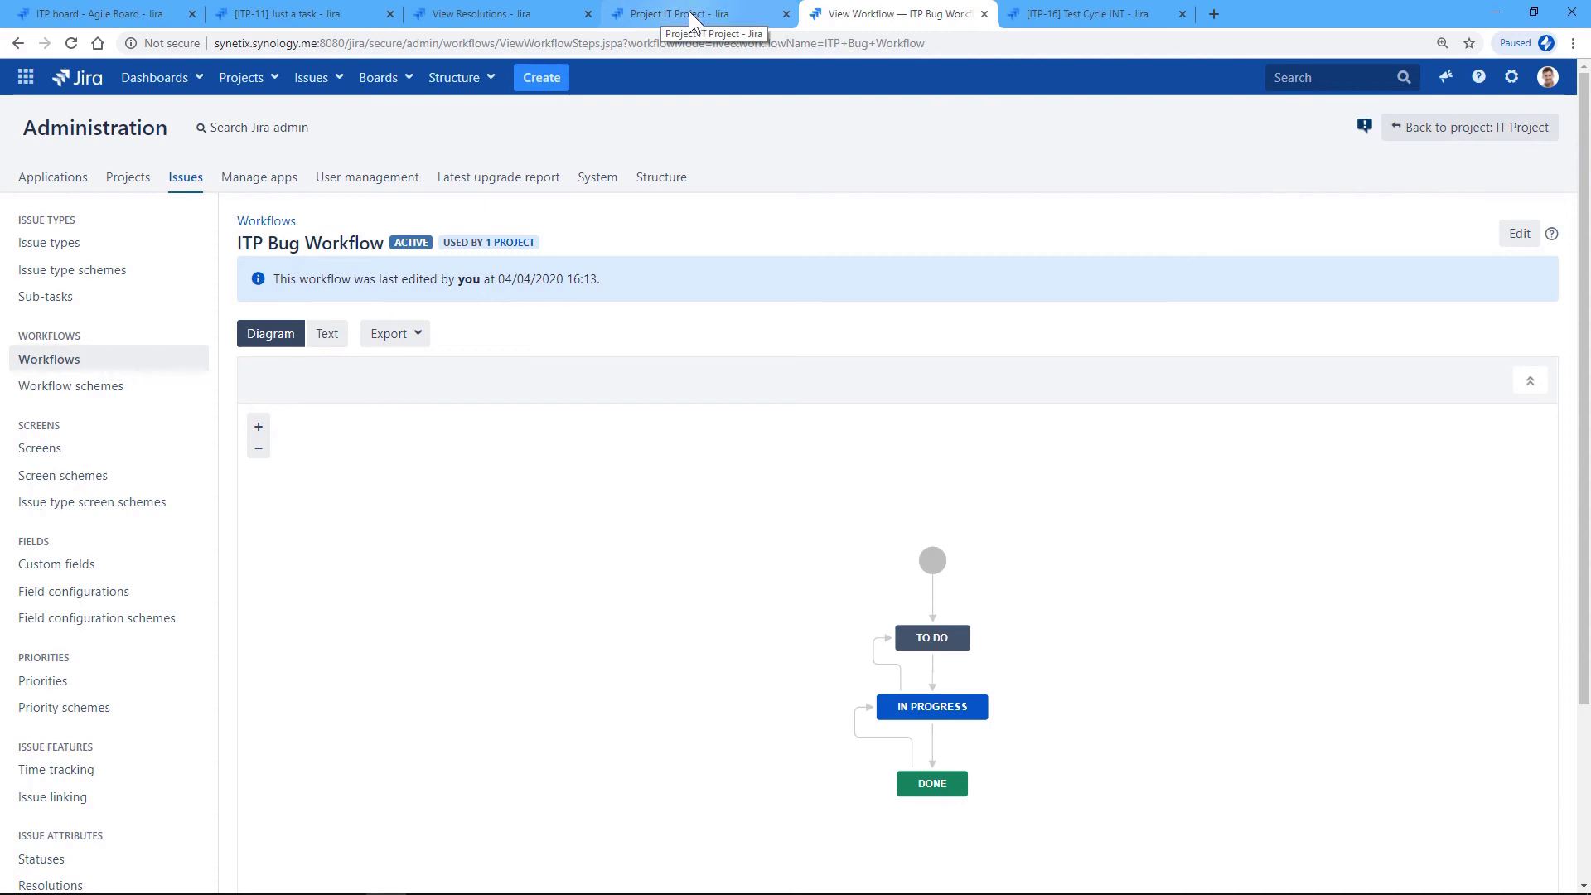
Open issue ITP-17 and move its 'No user access' sub-task to In Progress.
key(ctrl+Tab)
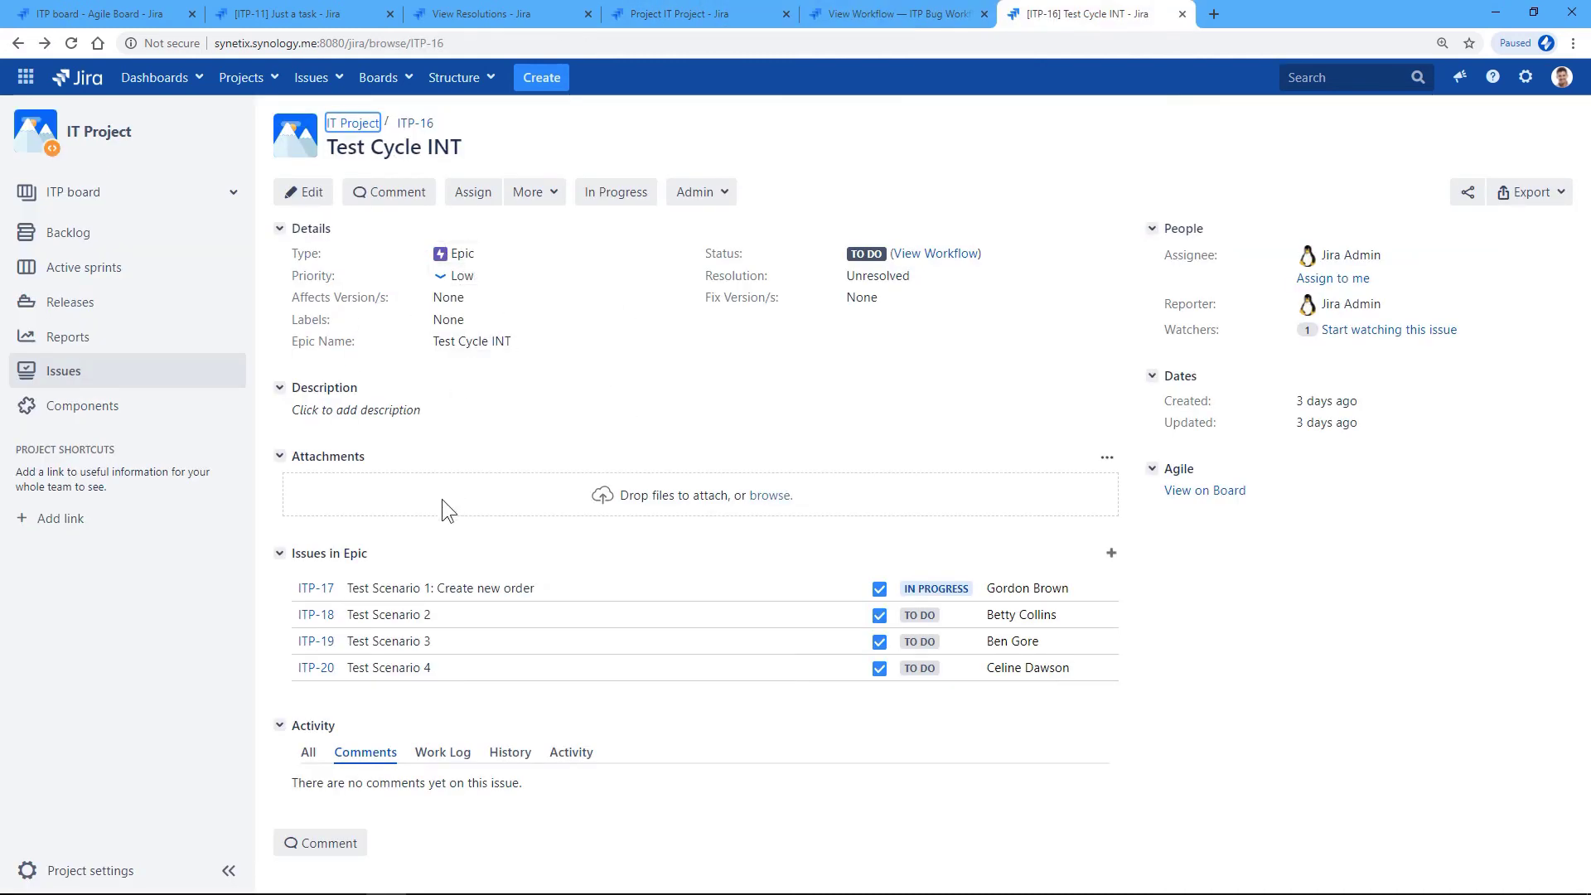
click(316, 590)
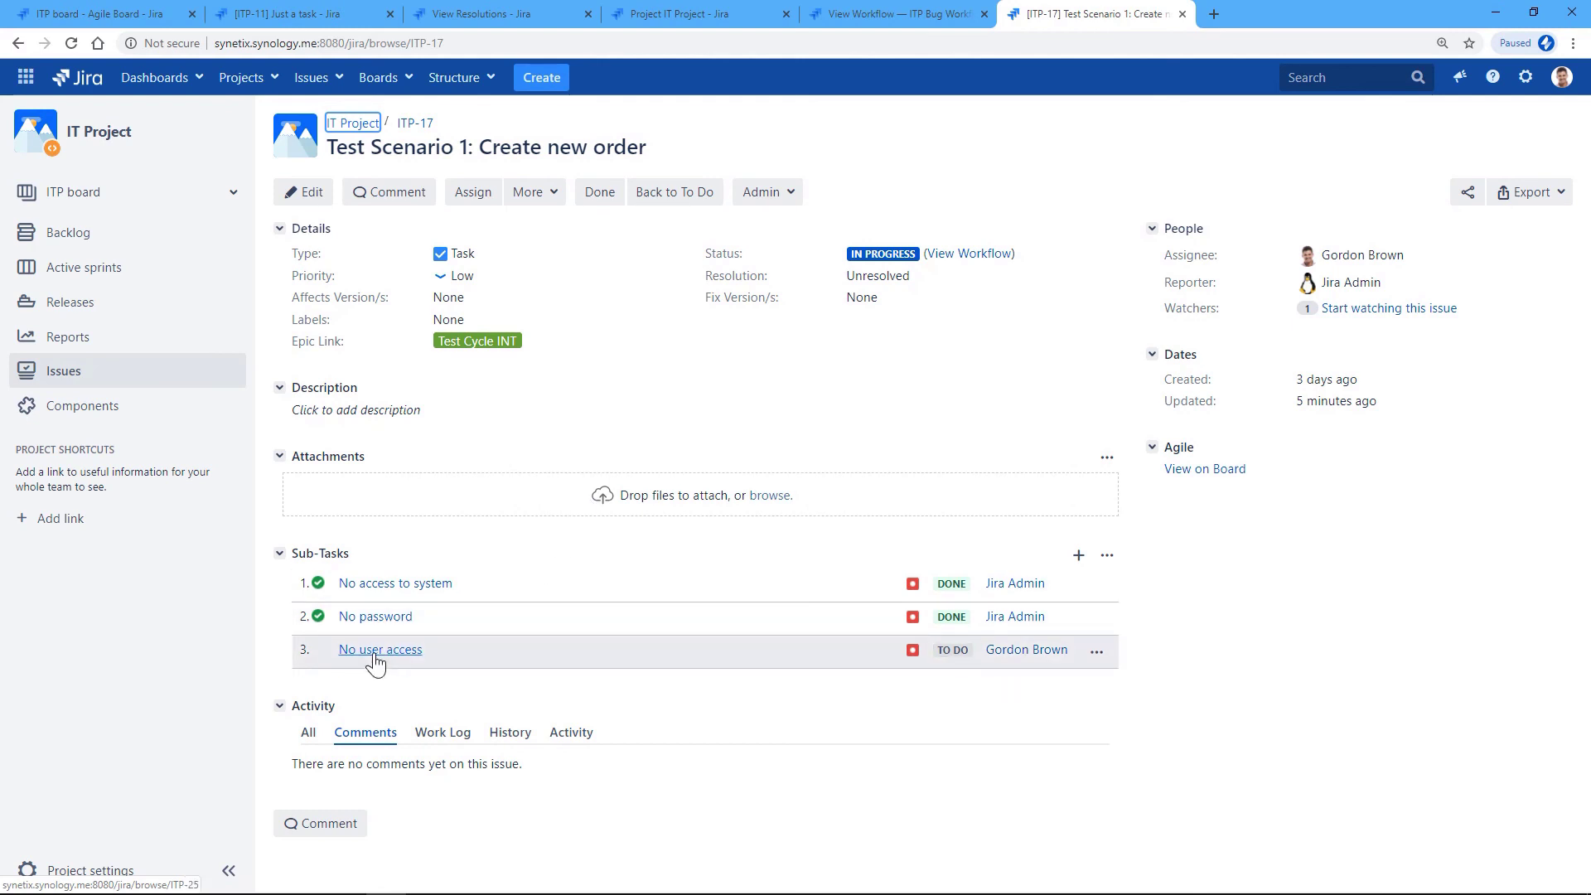
click(1094, 654)
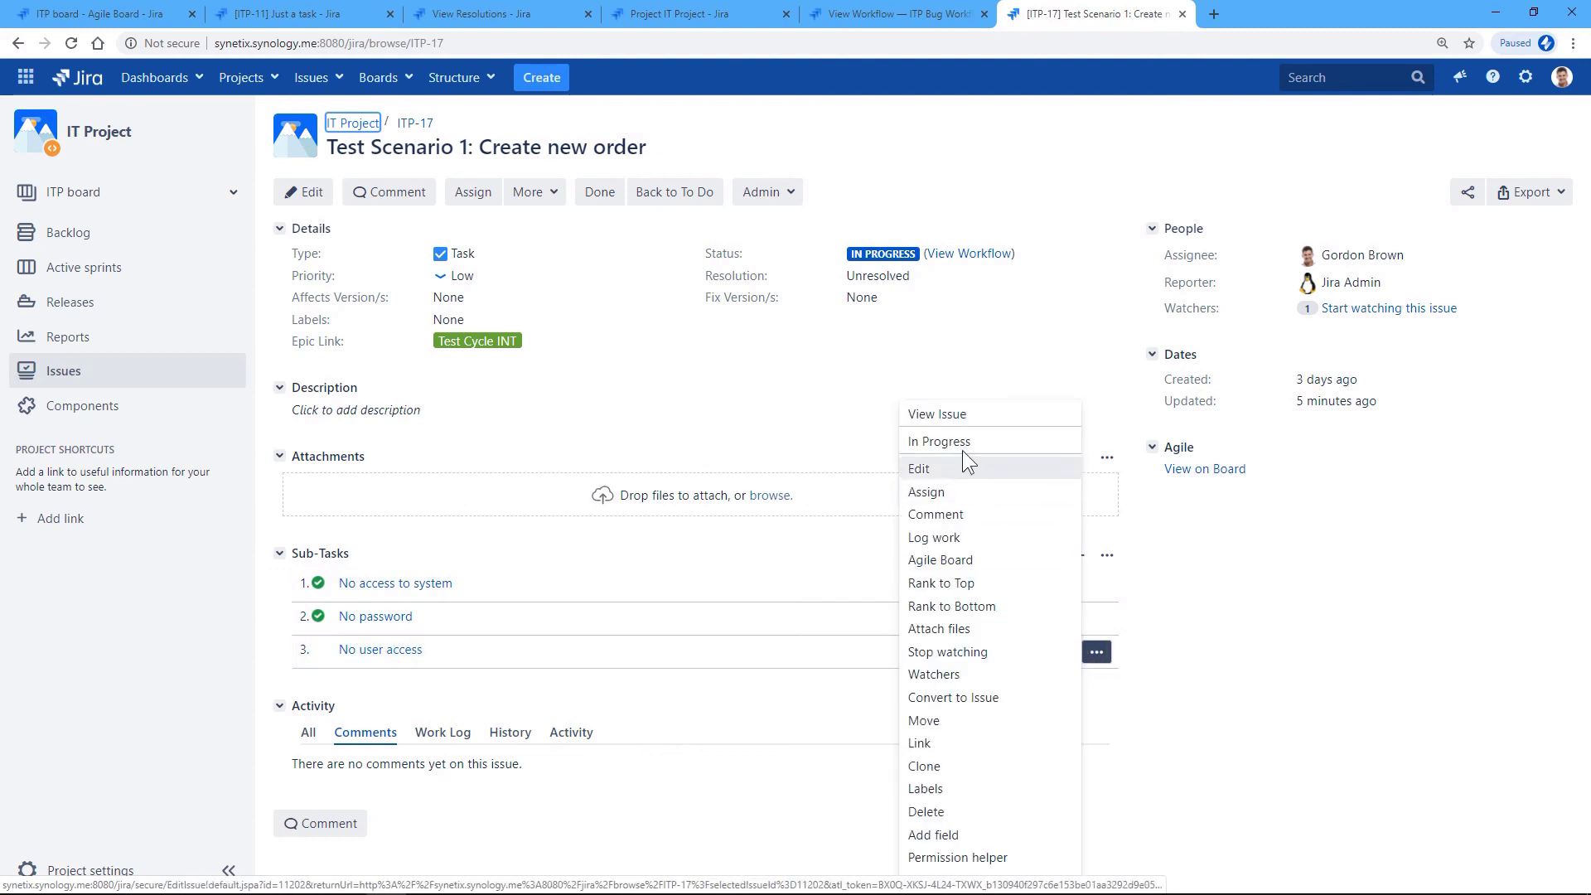
click(959, 444)
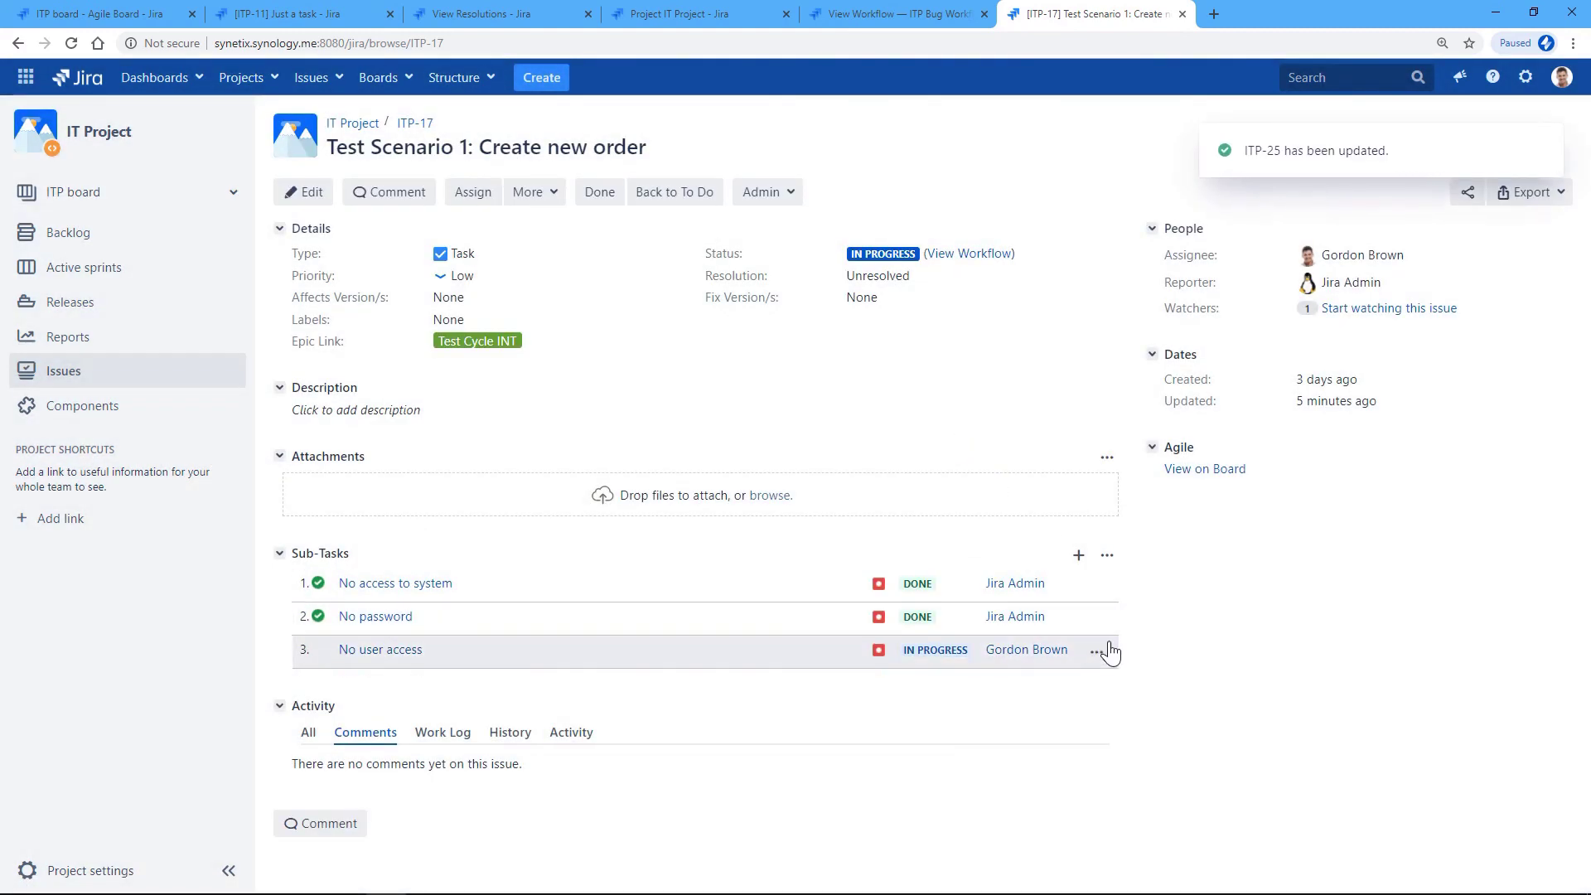
Check that the sub-task's Done resolutions are only Done, Cancelled and Declined, then cancel.
click(1096, 654)
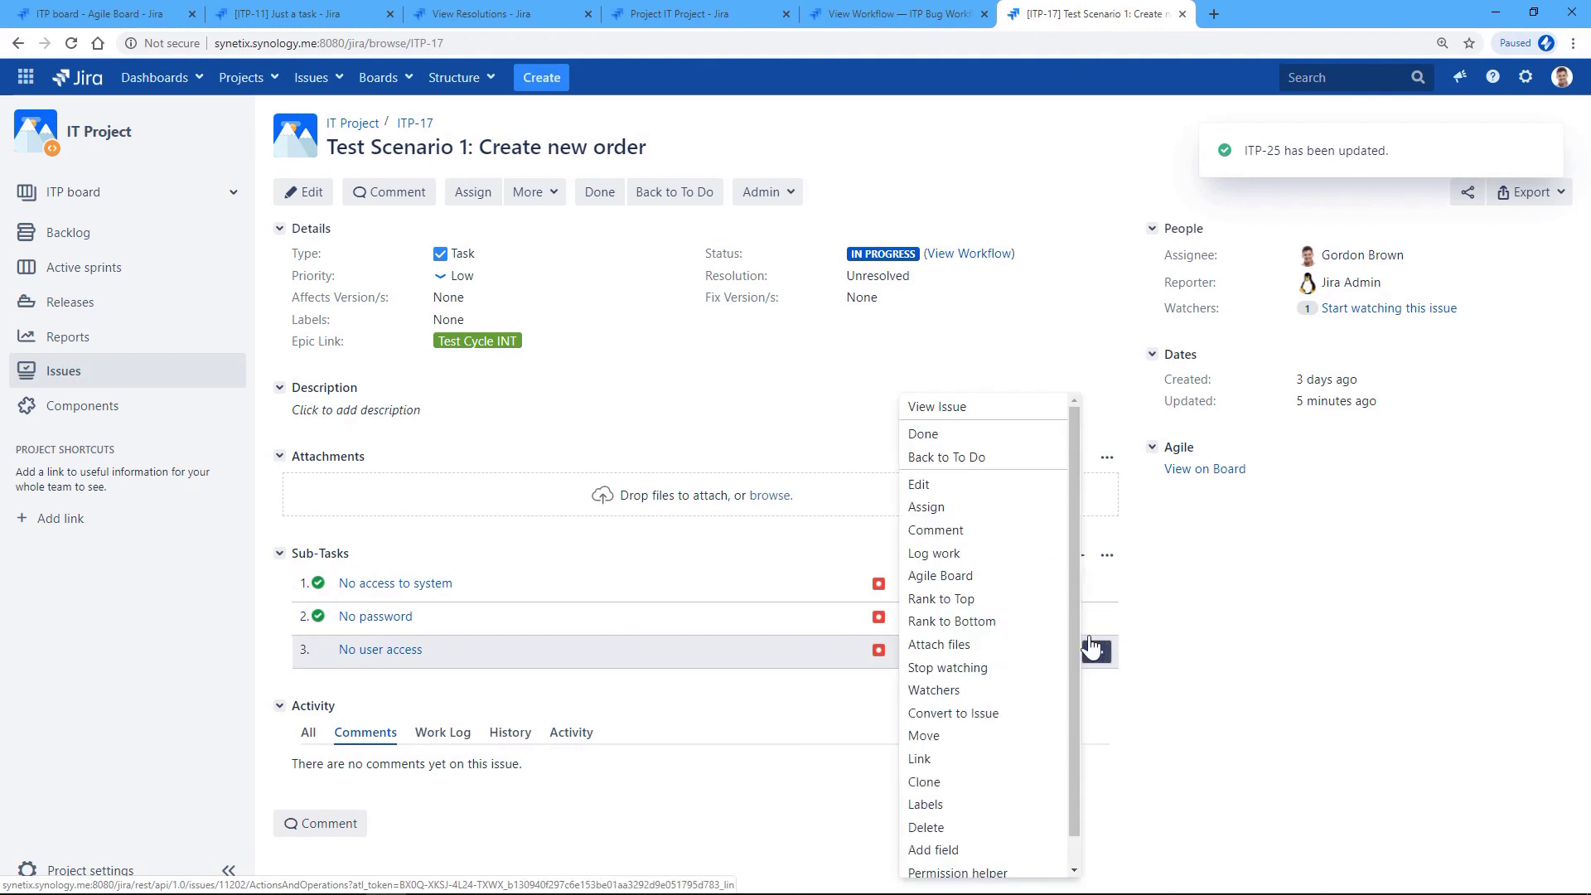
click(959, 434)
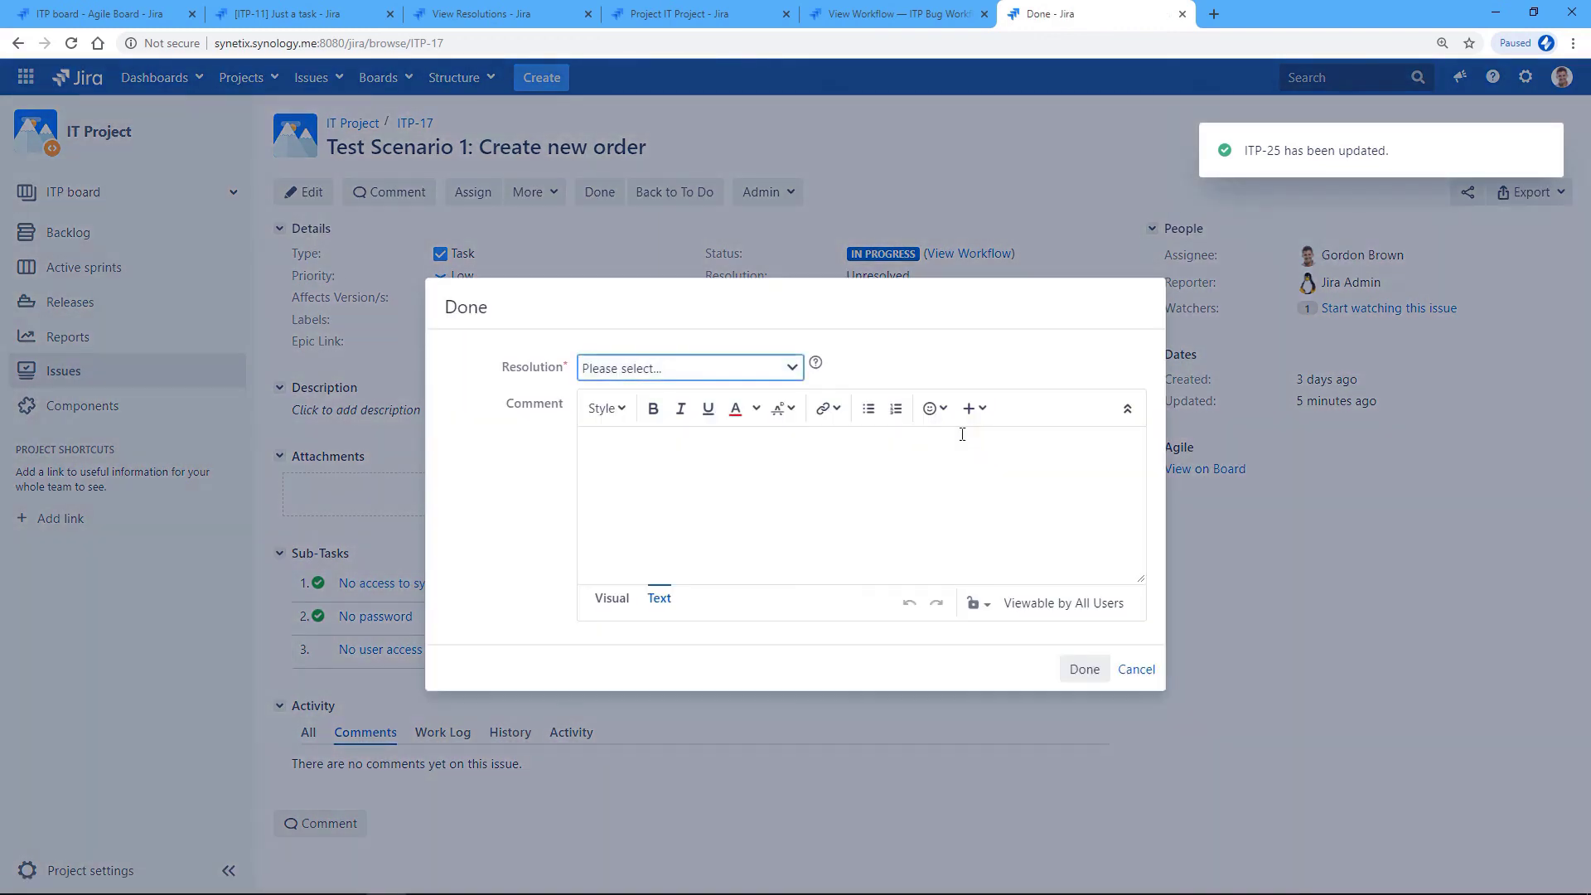
click(786, 366)
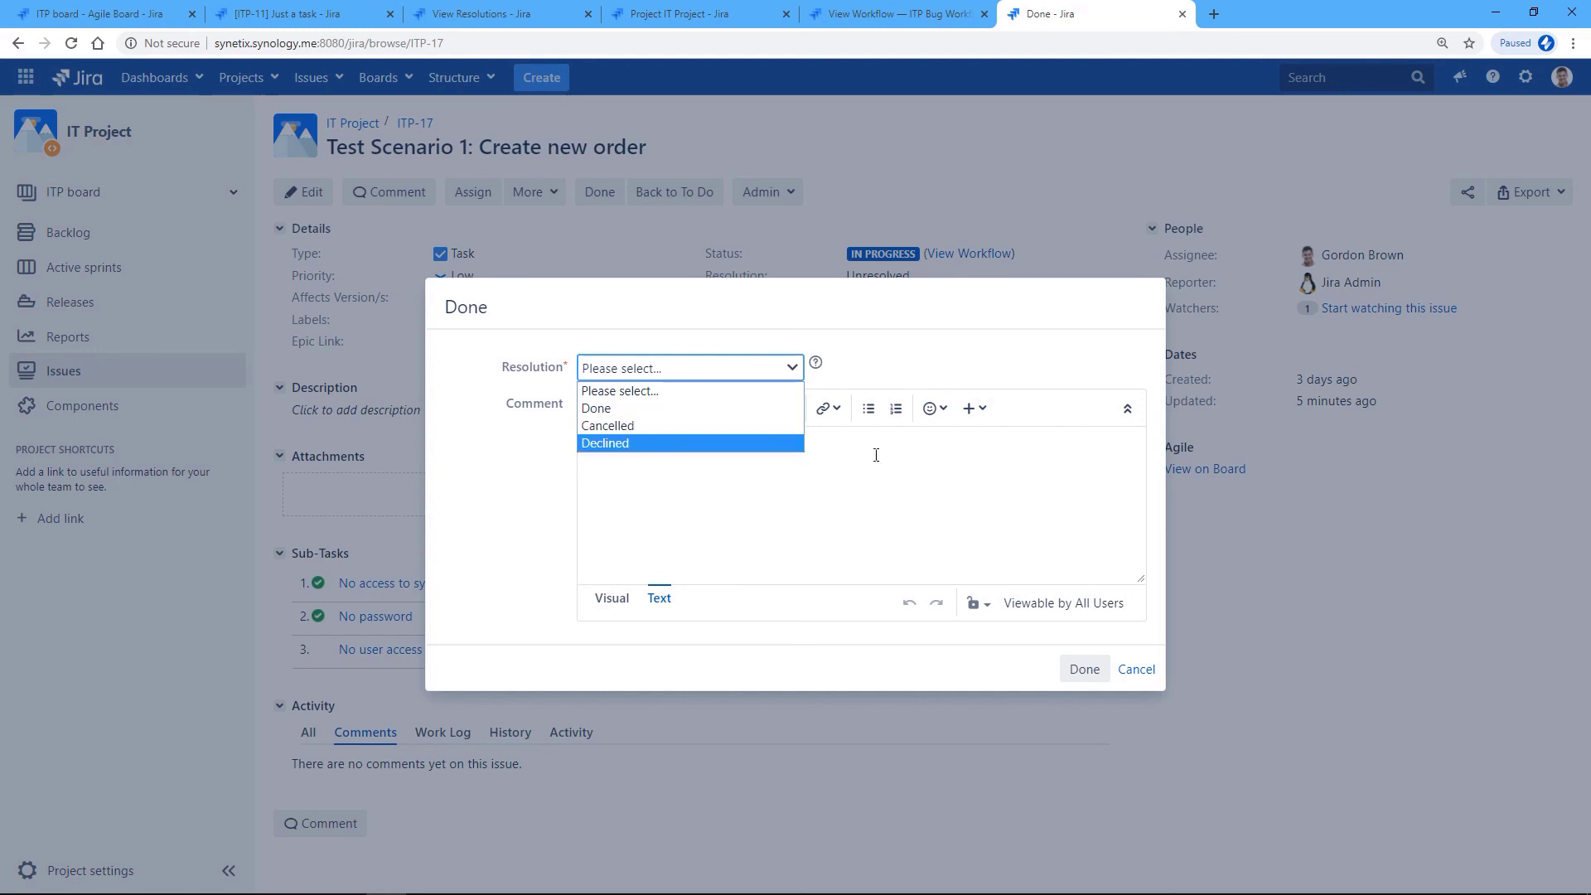
click(957, 349)
click(1144, 669)
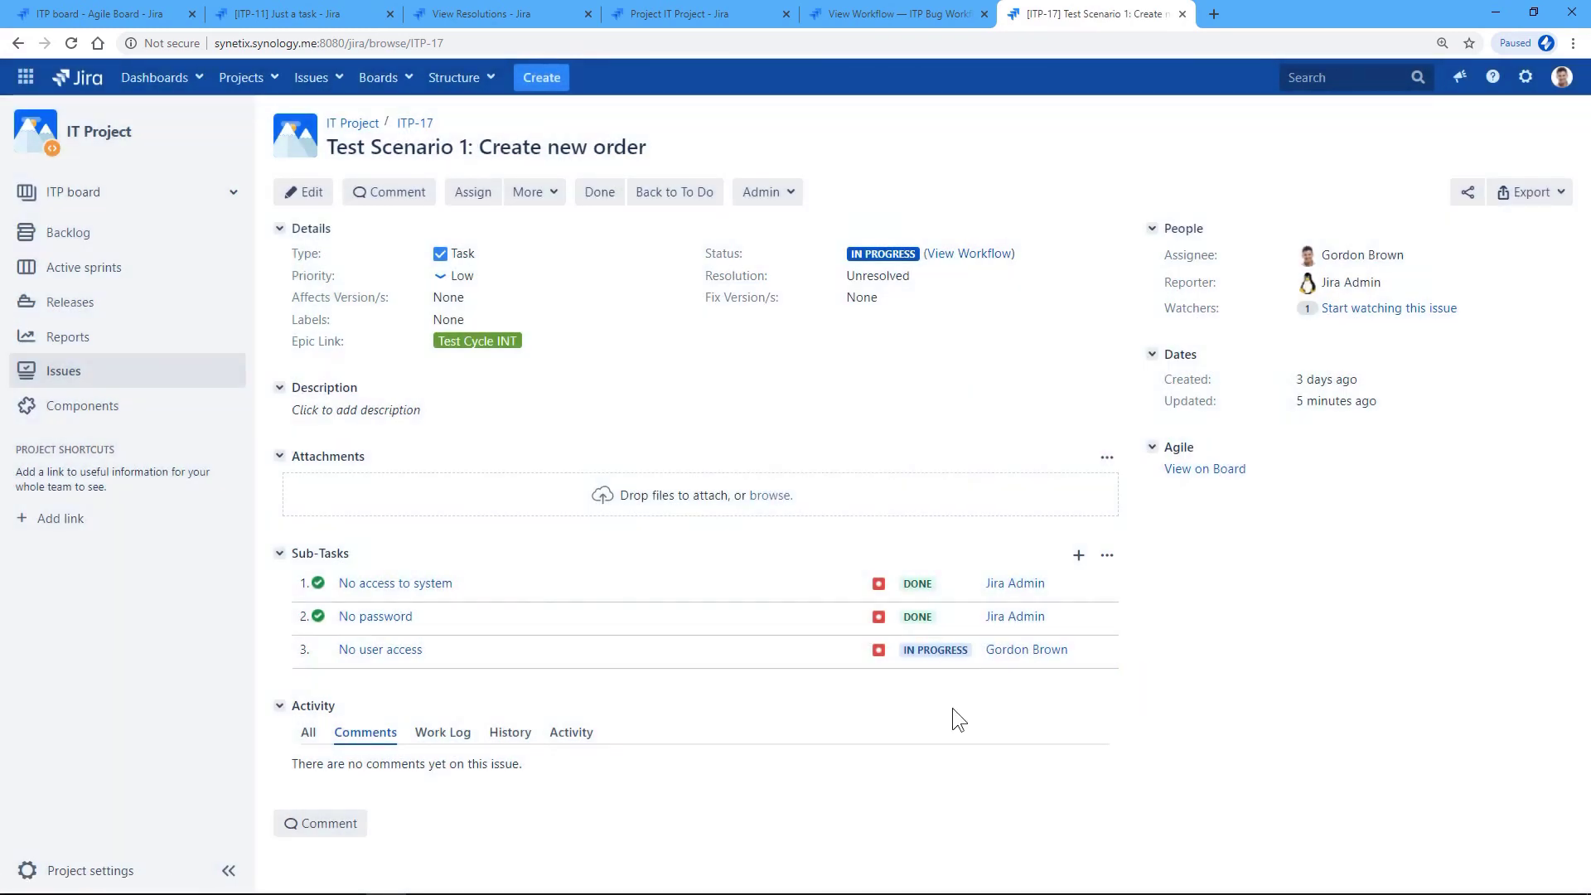